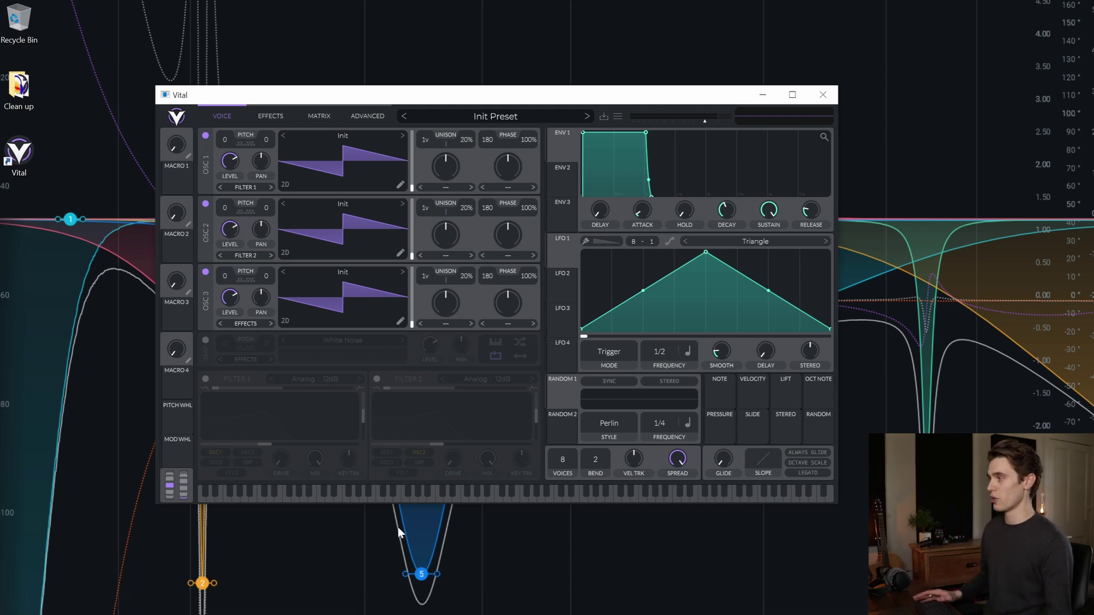
Extract the In The Mix - Vital Sounds 1.1 zip in Downloads to its suggested folder, then open that folder.
mouse_move(342, 608)
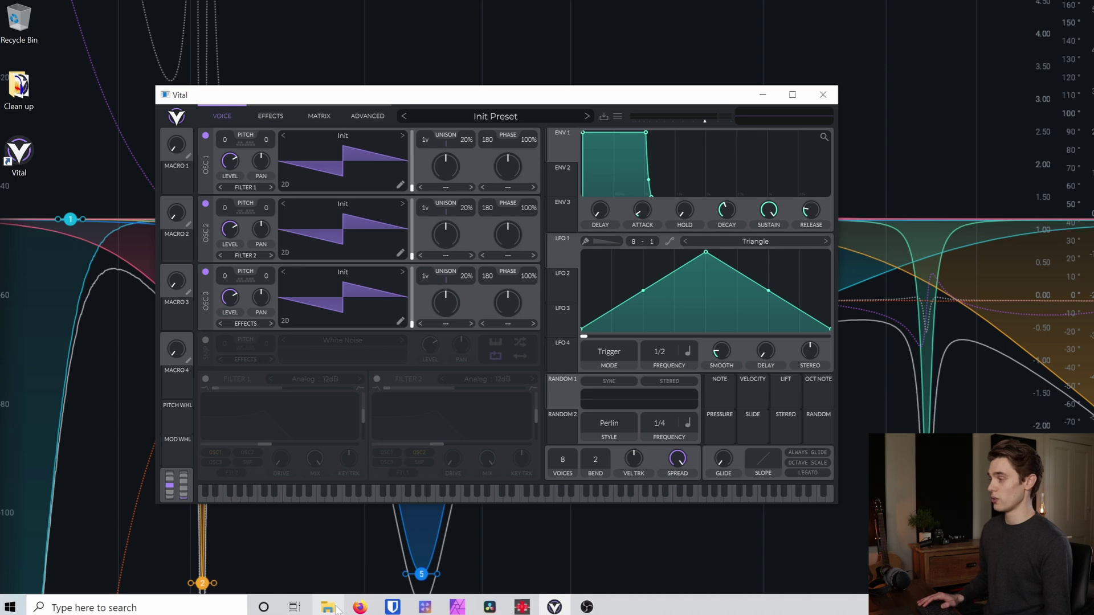
left_click(336, 609)
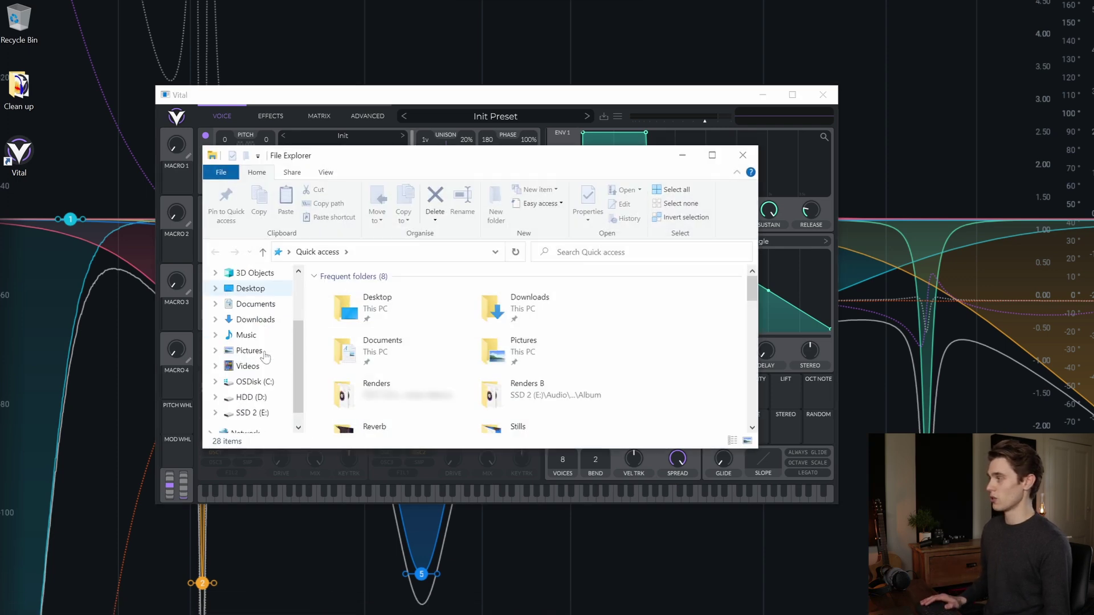
left_click(261, 320)
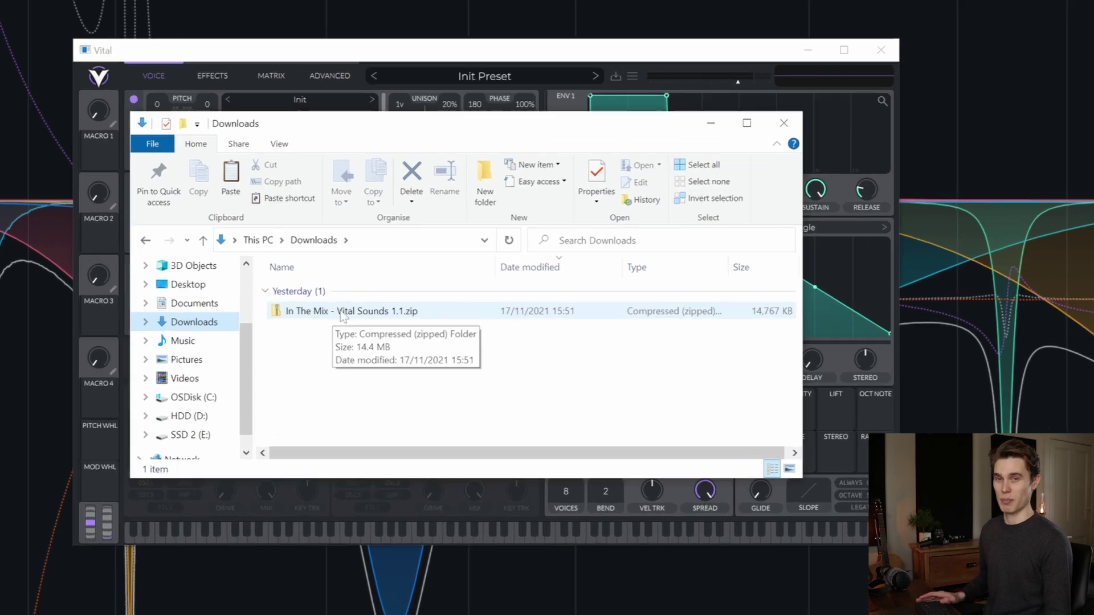
left_click(370, 312)
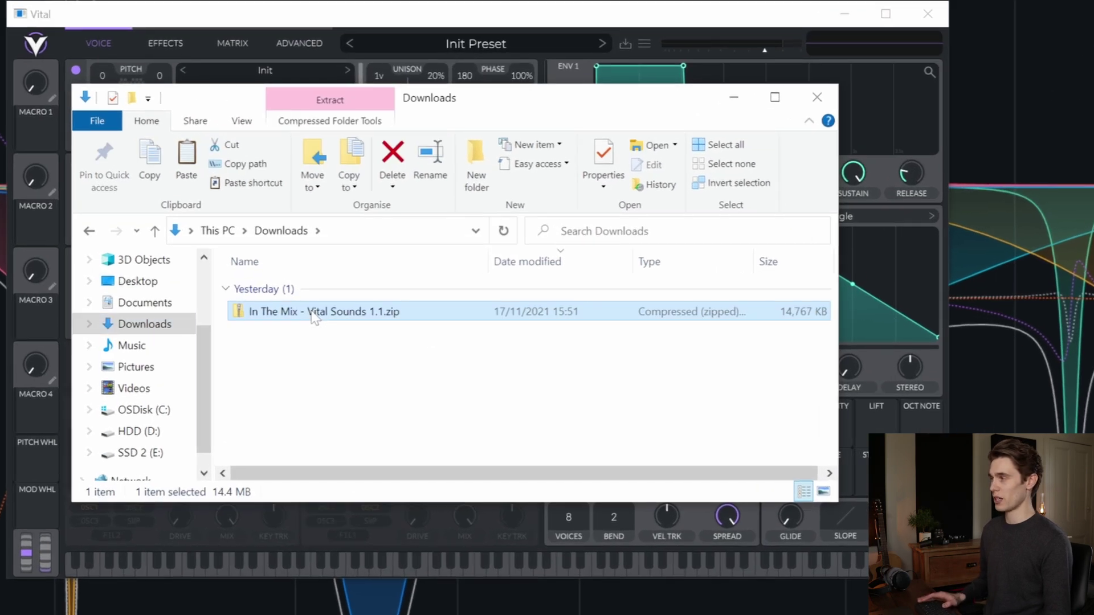
left_click(342, 121)
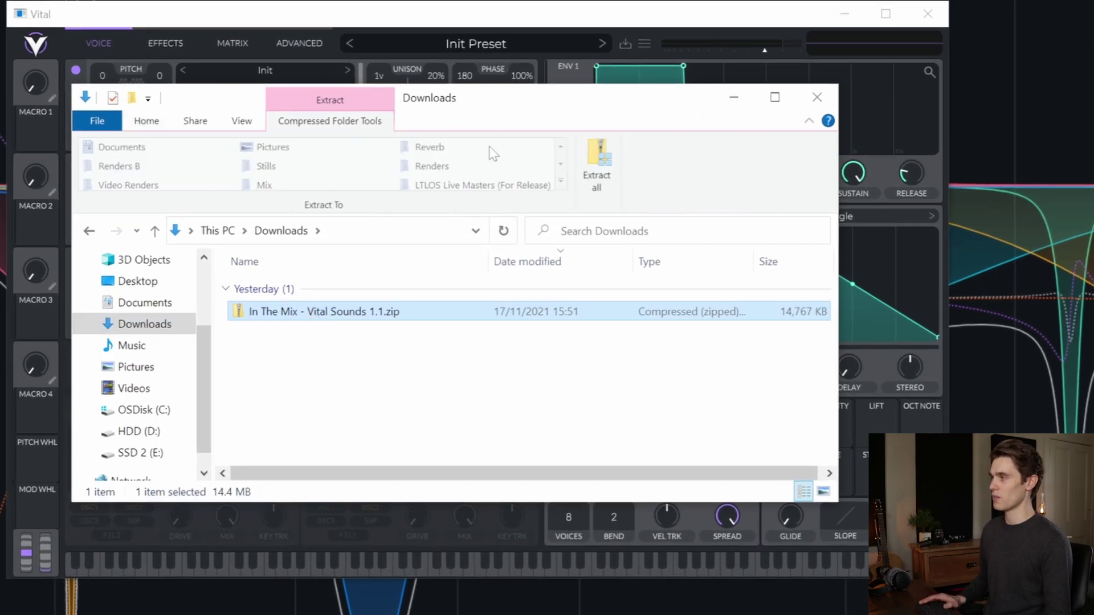
left_click(594, 160)
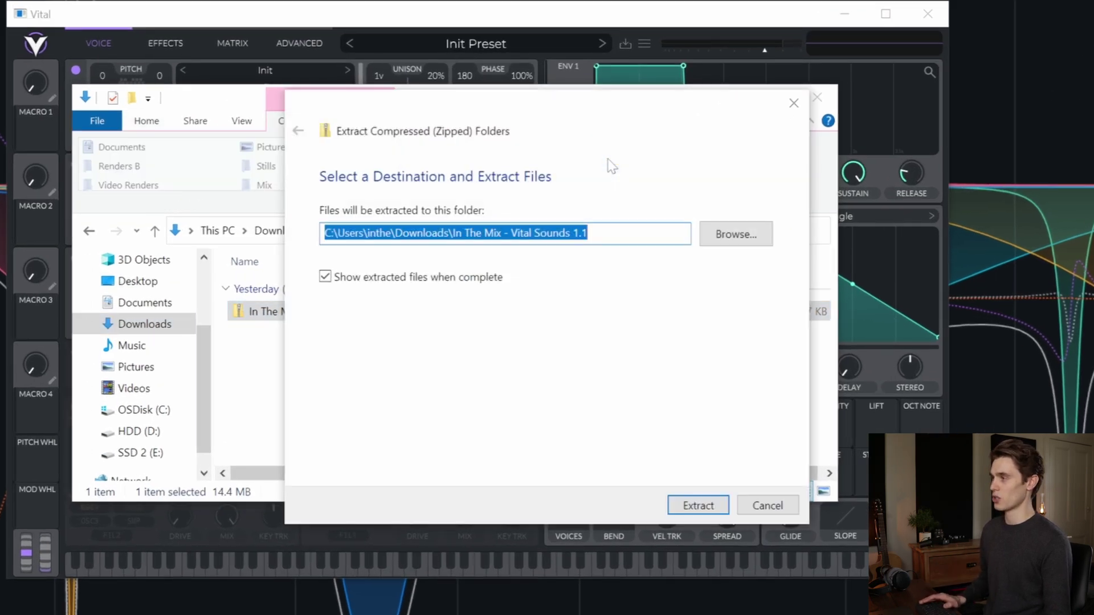
left_click(699, 506)
double_click(405, 313)
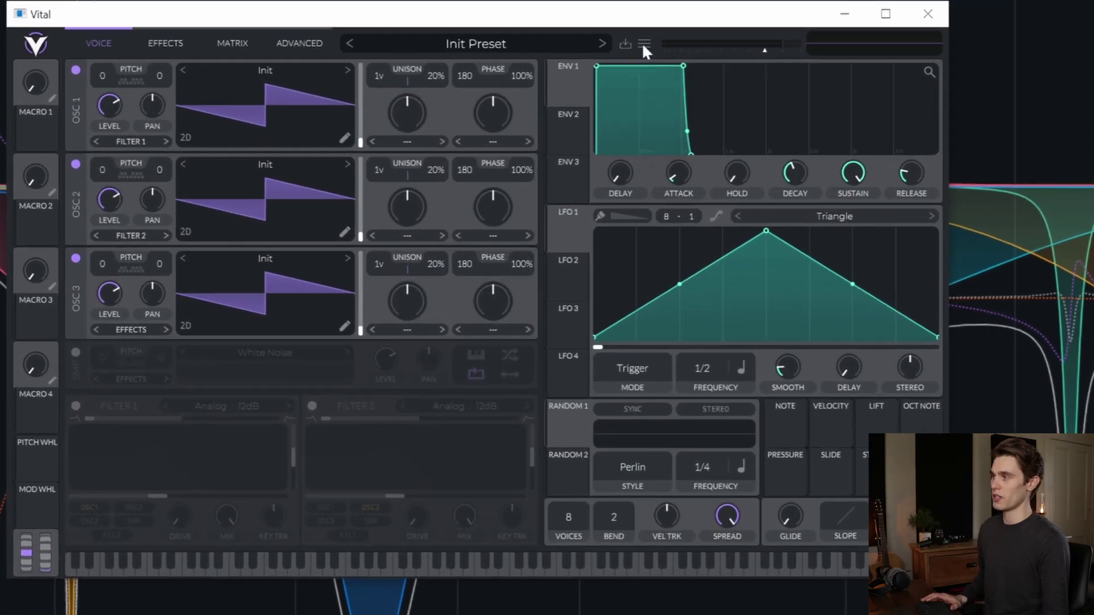
Import Bank: In The Mix - Vital Sounds.vitalbank from the extracted Downloads folder.
left_click(645, 45)
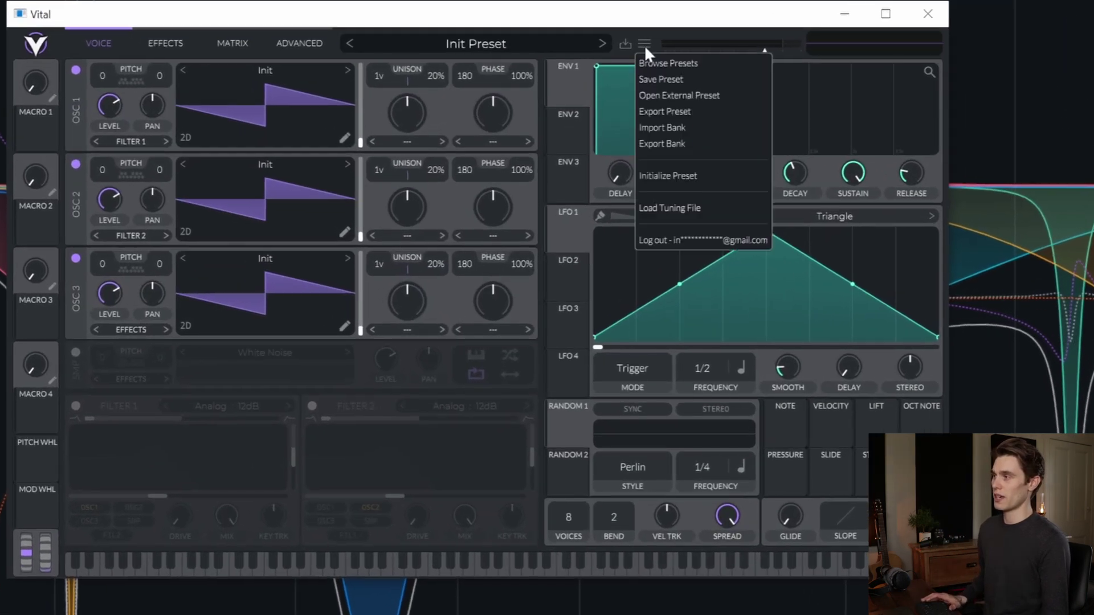
left_click(670, 127)
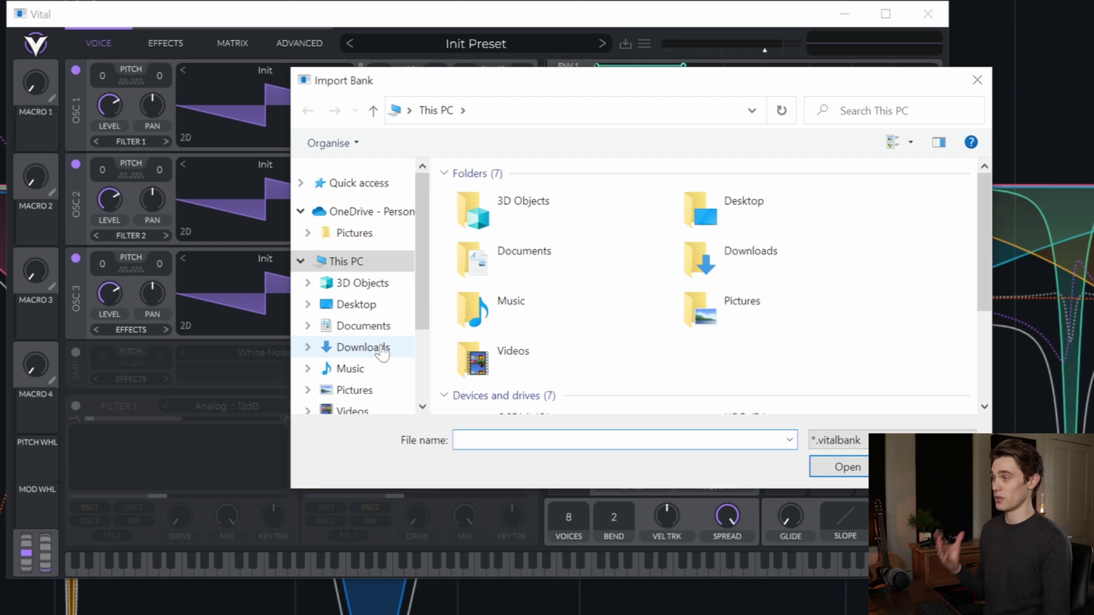
left_click(381, 348)
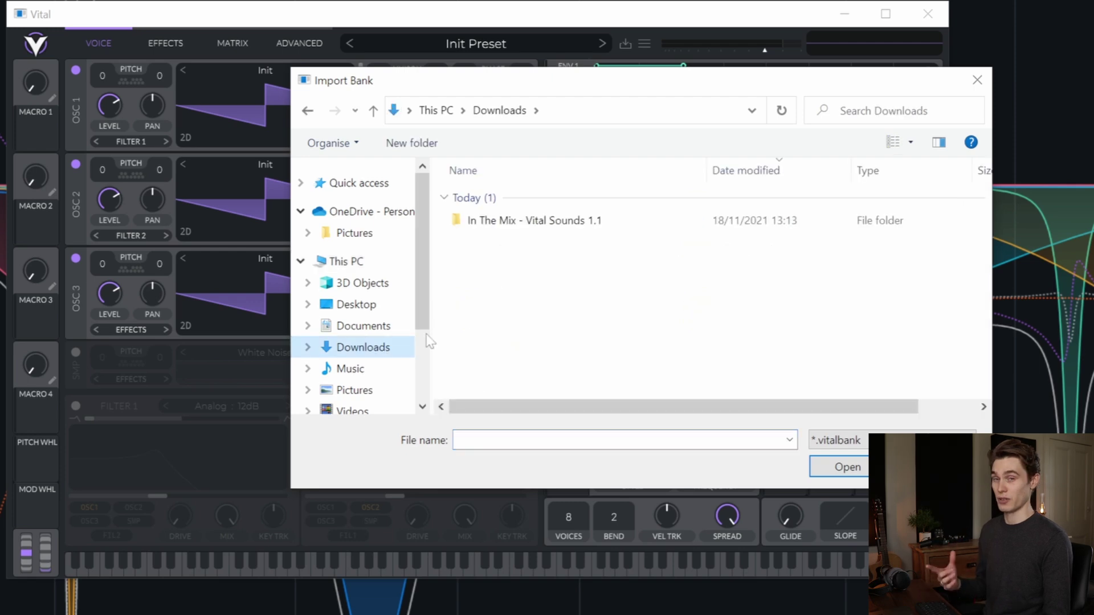
double_click(538, 223)
double_click(538, 199)
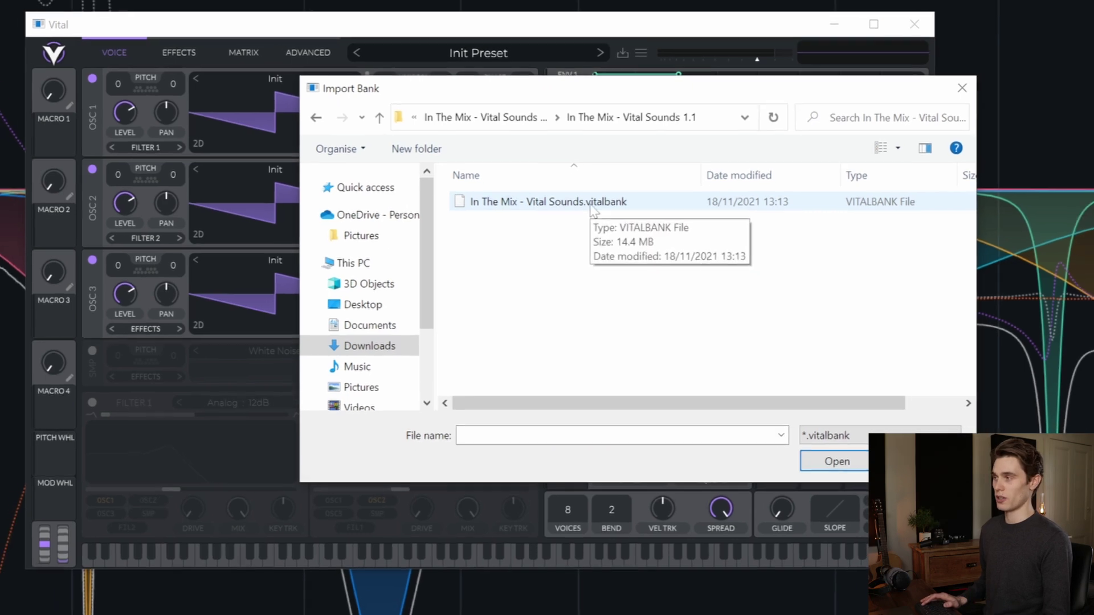
double_click(595, 199)
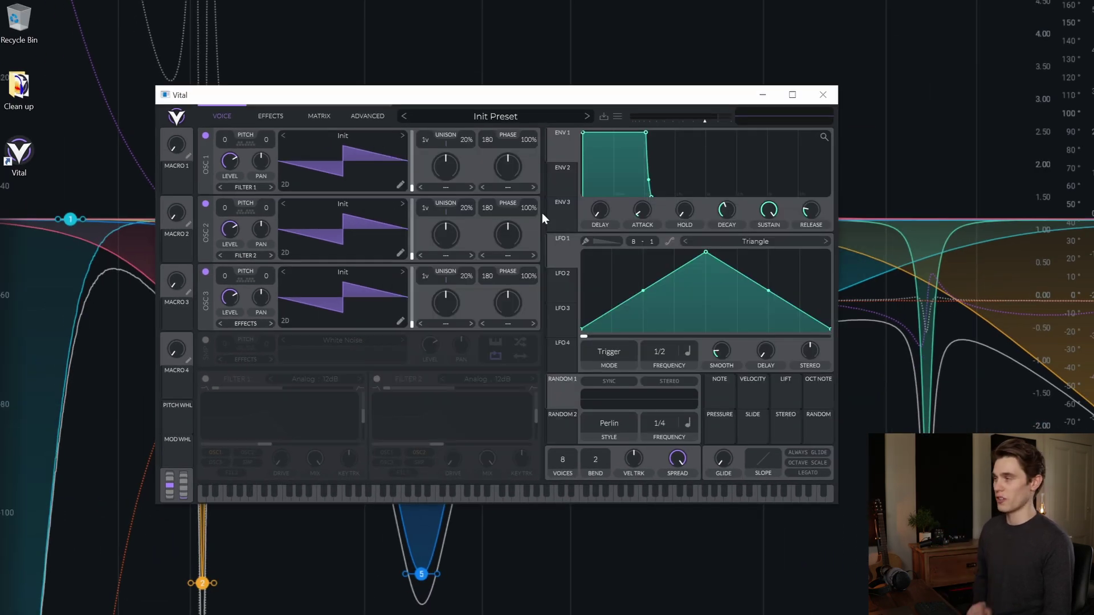
Open Vital's preset browser and filter to Factory > In The Mix - Vital Sounds.
left_click(618, 117)
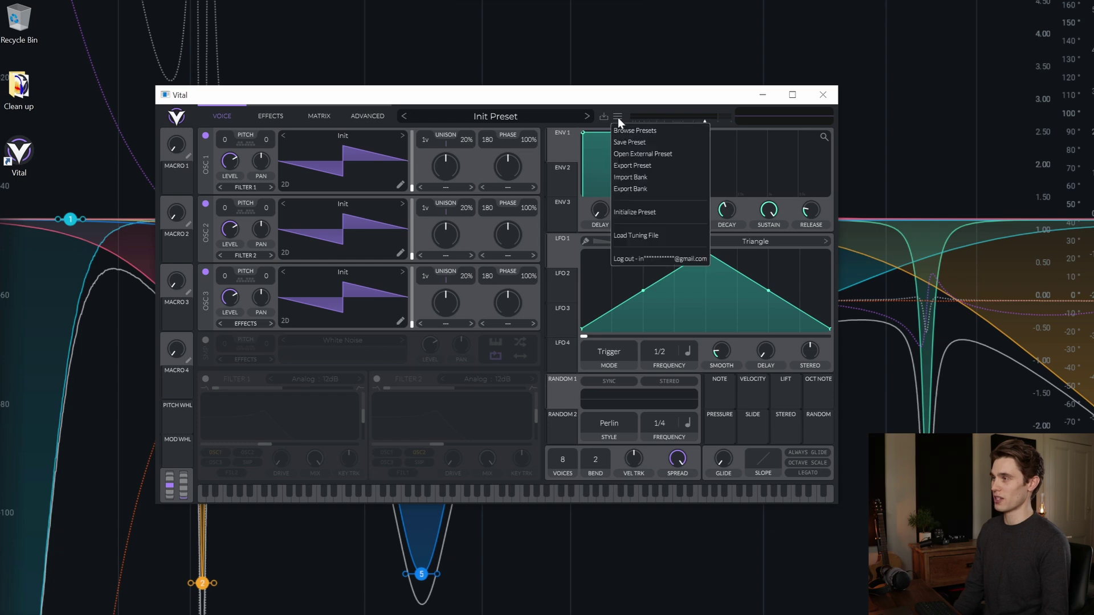
left_click(629, 132)
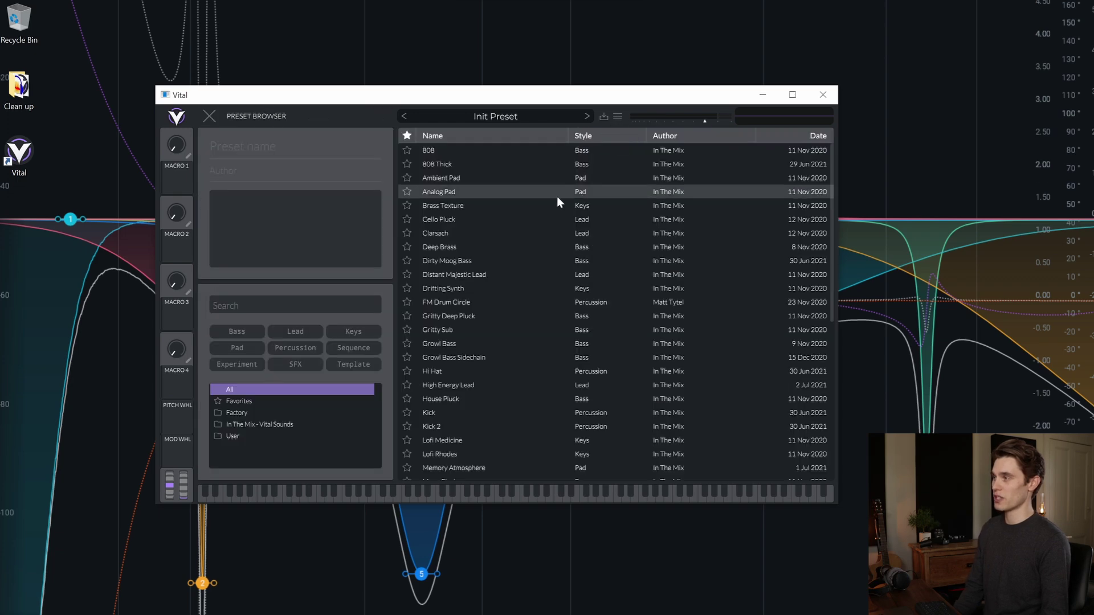
scroll(566, 224, "down", 10)
scroll(576, 310, "up", 8)
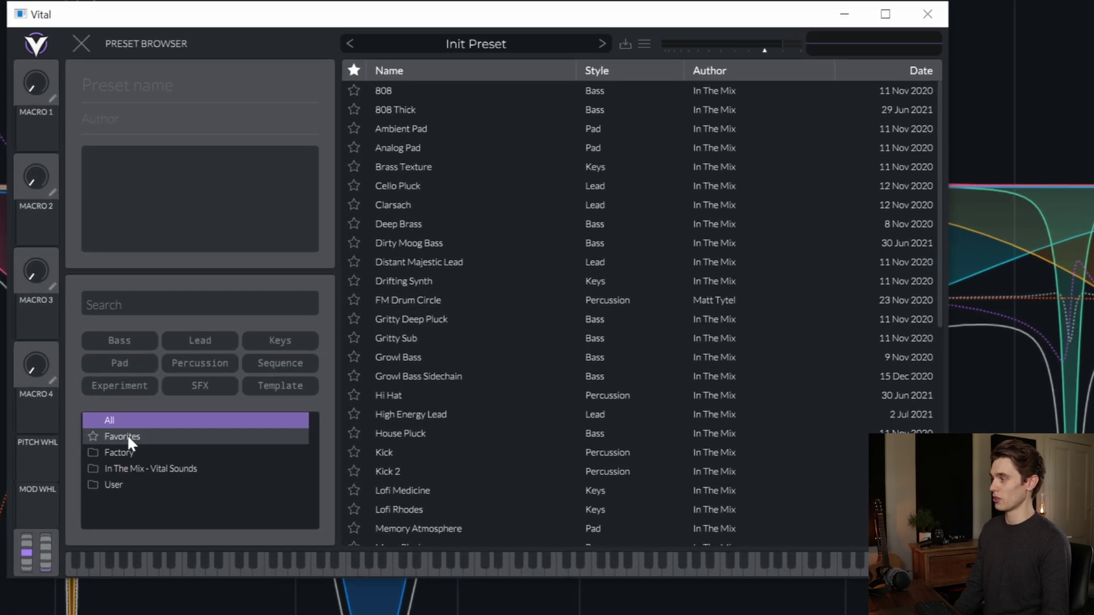
left_click(131, 453)
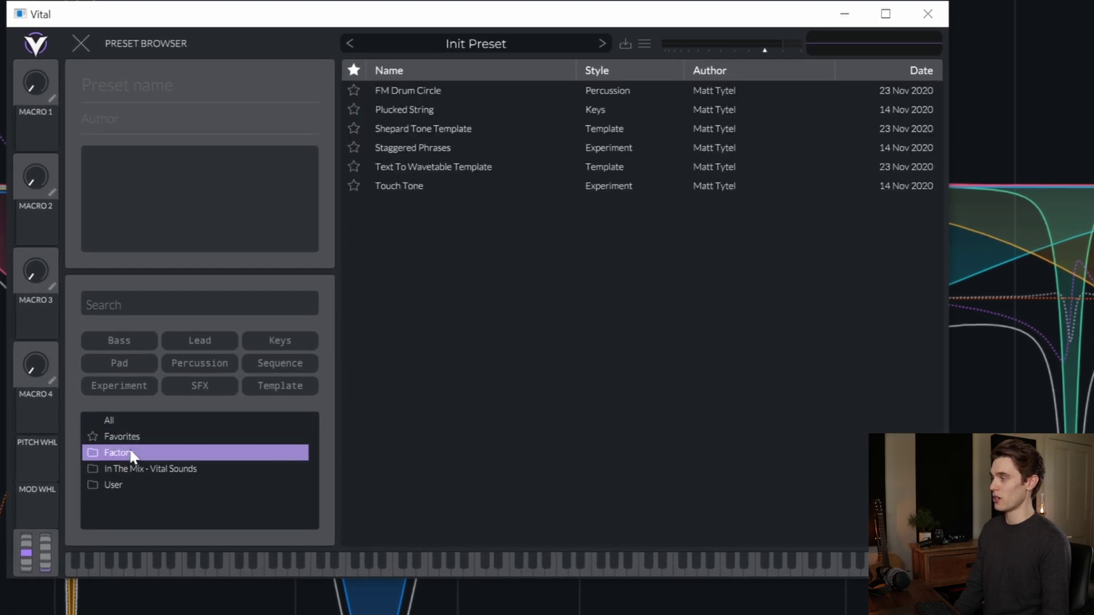
left_click(135, 470)
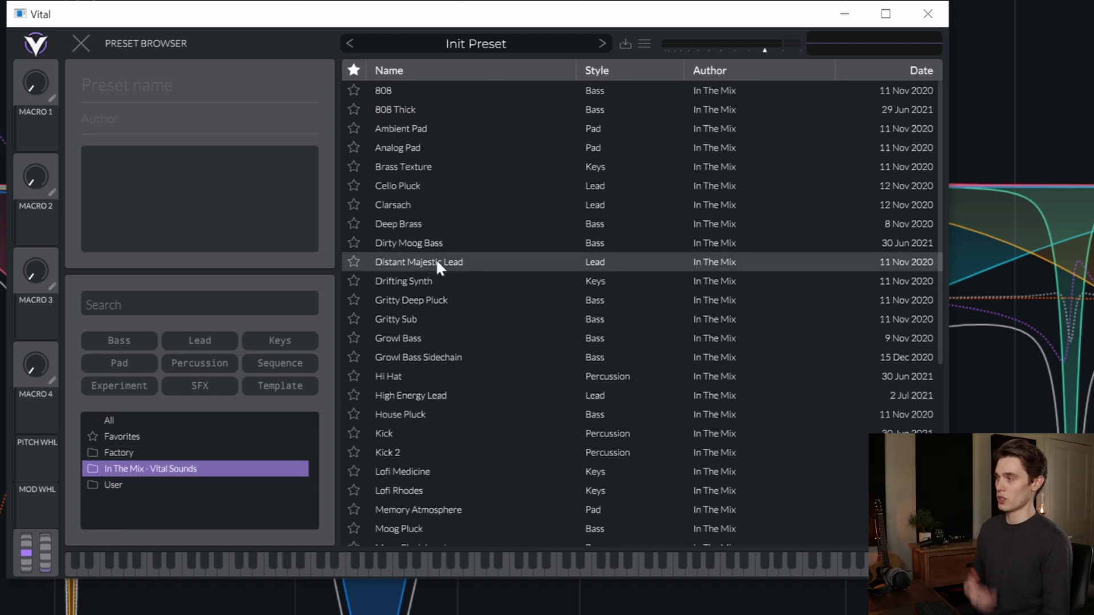
right_click(458, 336)
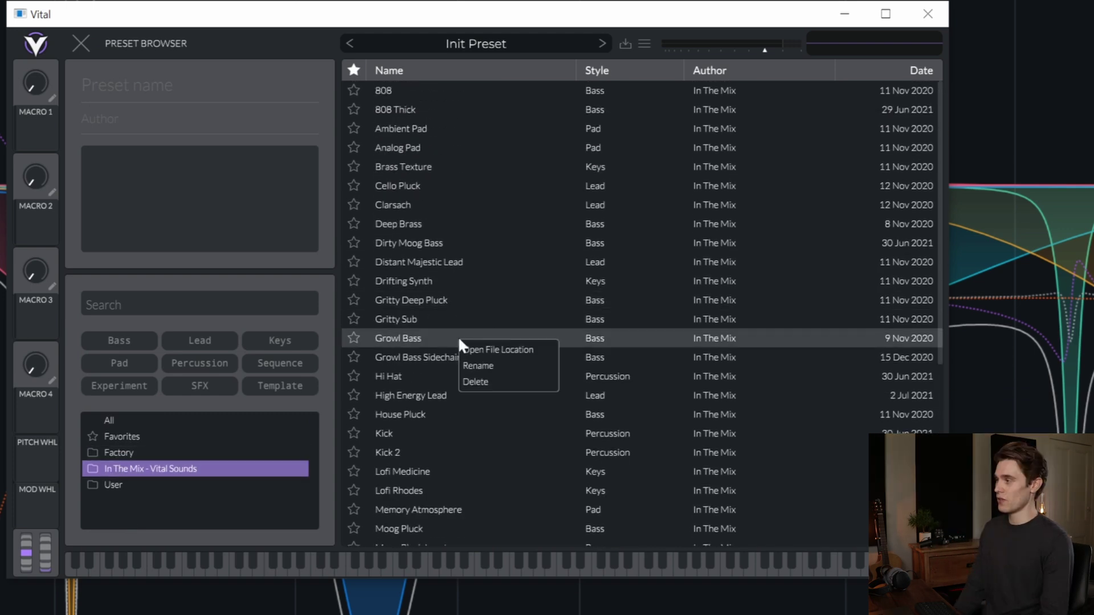
right_click(170, 476)
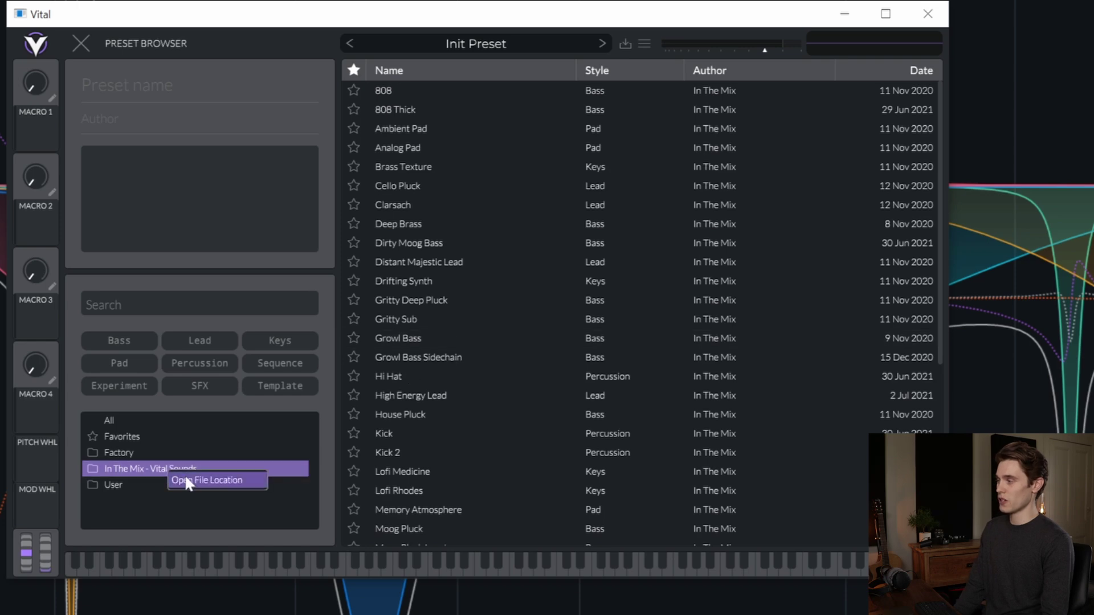
left_click(190, 480)
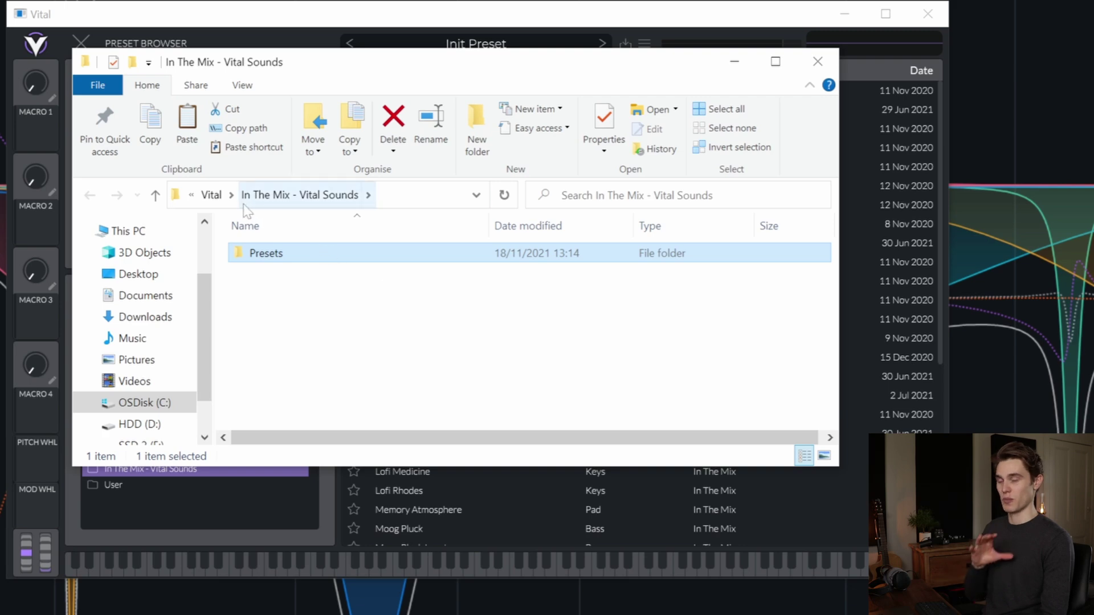
left_click(212, 195)
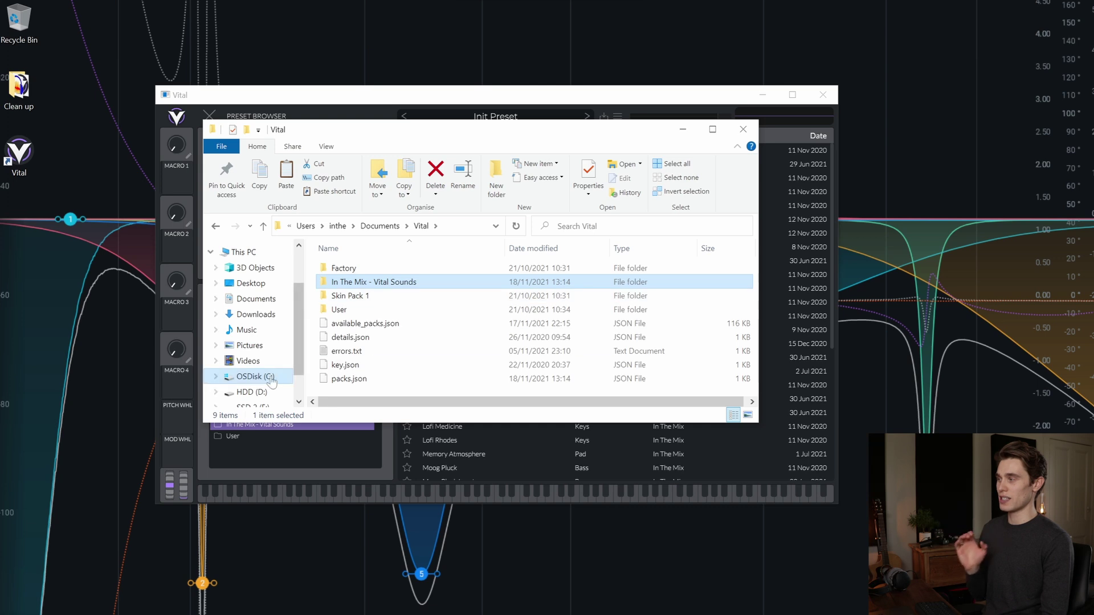
scroll(267, 376, "down", 2)
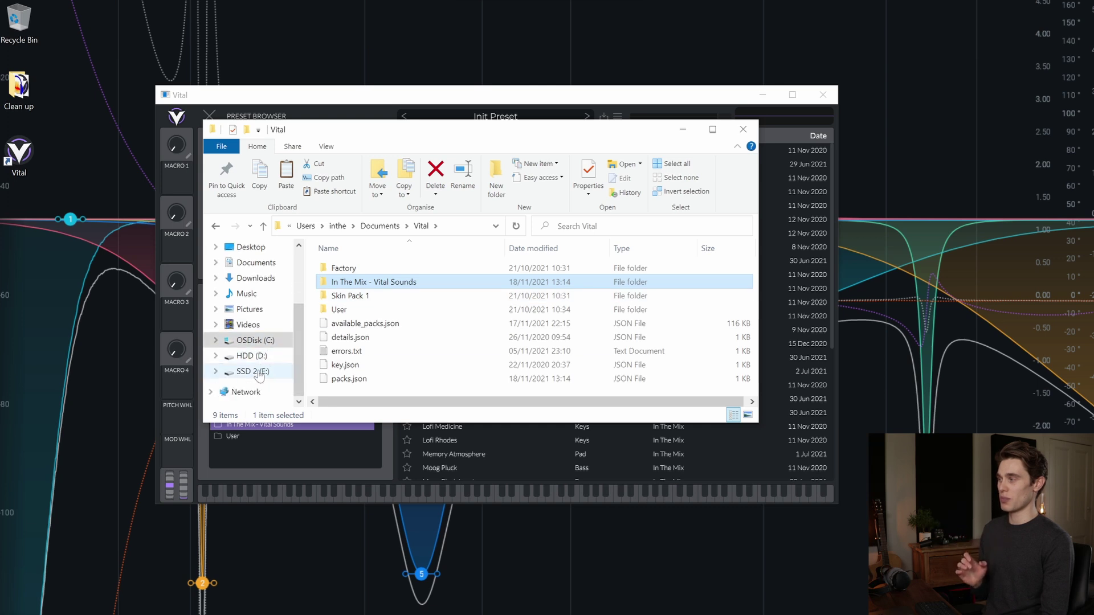
scroll(268, 354, "up", 2)
left_click(277, 315)
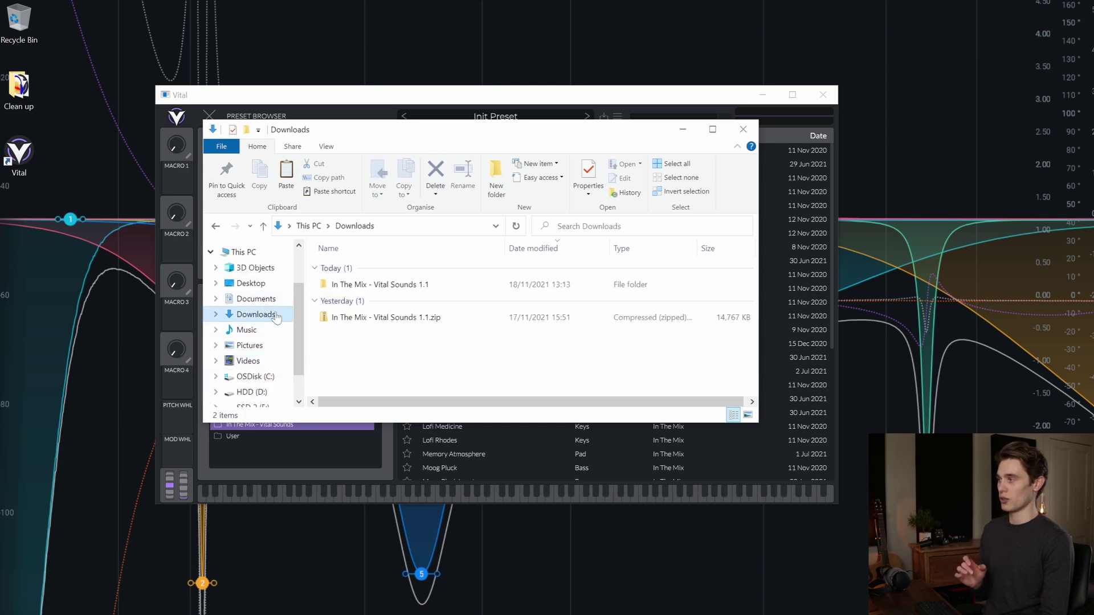
left_click(397, 318)
left_click(397, 283)
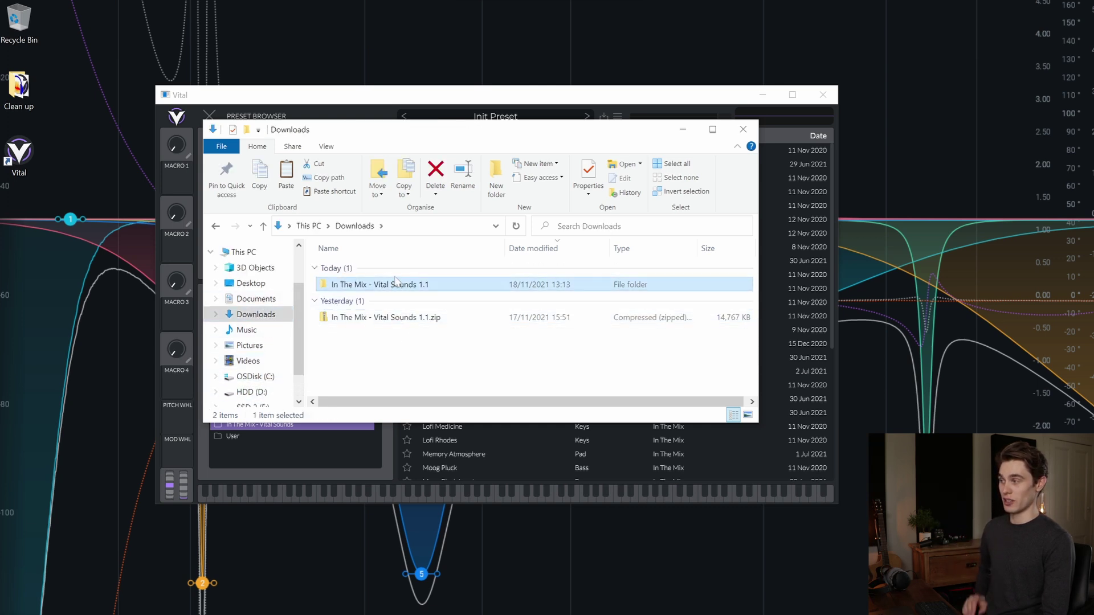
left_click(414, 319)
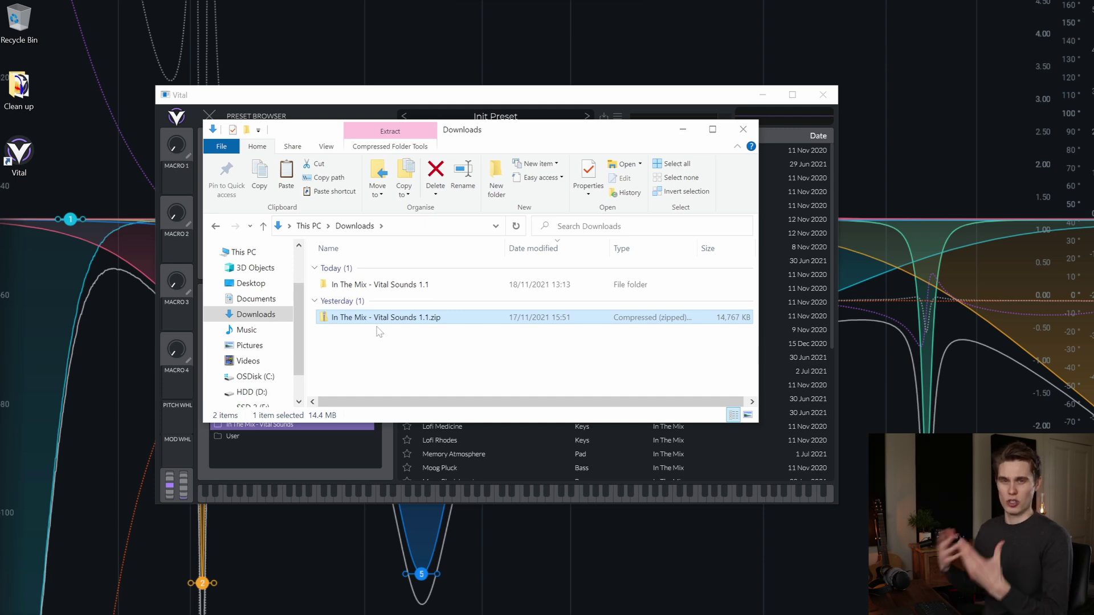
left_click(743, 129)
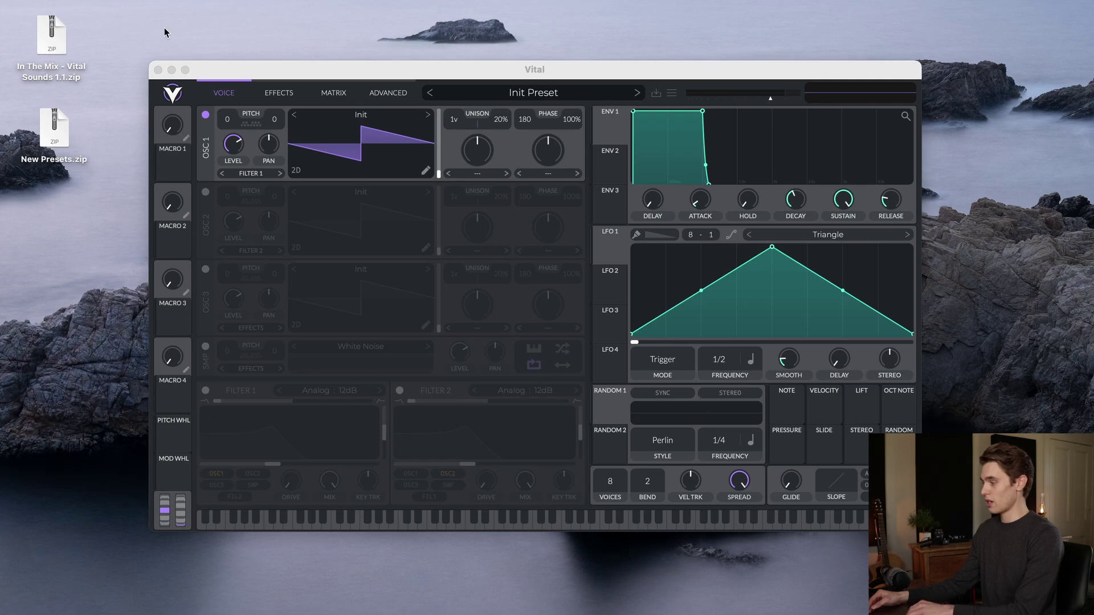
Unzip the In The Mix archive on the desktop, preview its .vitalbank file, then close Finder.
left_click(171, 71)
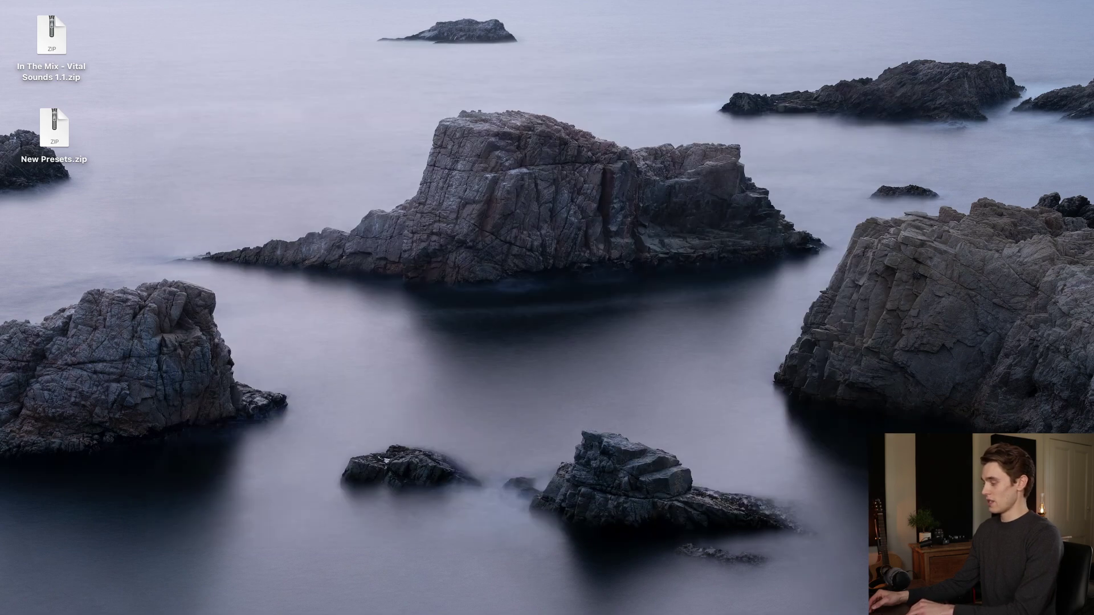
double_click(53, 36)
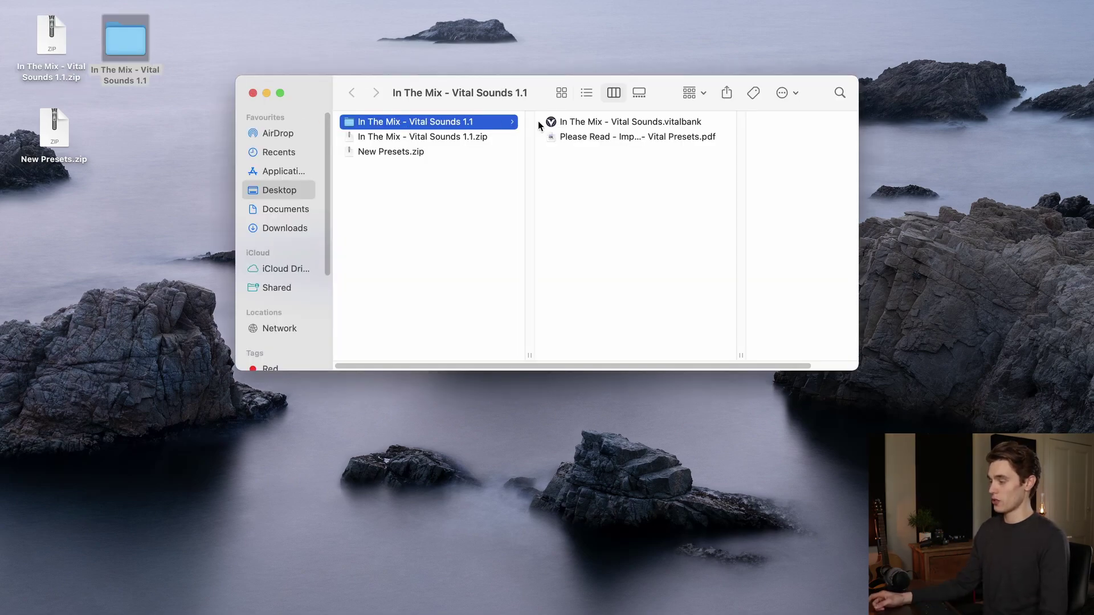
left_click(661, 122)
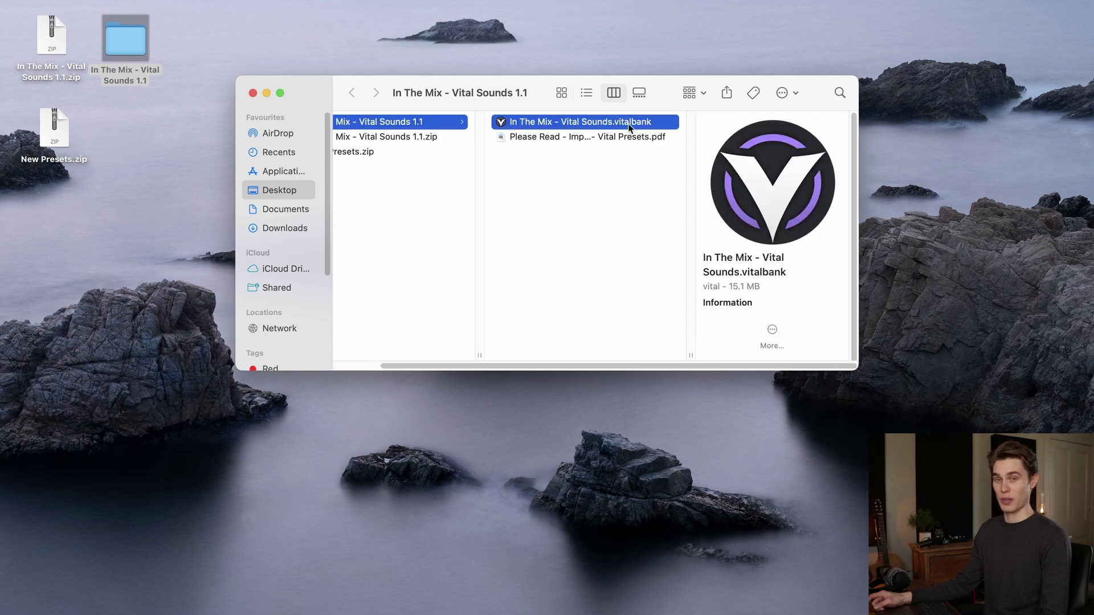
left_click(253, 93)
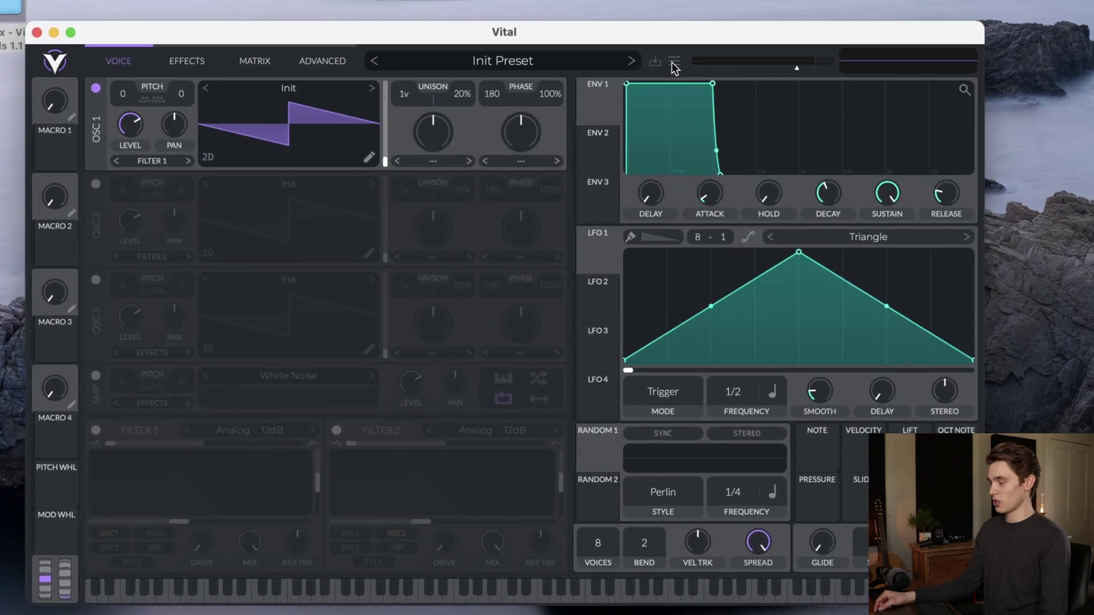
Import In The Mix - Vital Sounds.vitalbank from the Desktop's In The Mix - Vital Sounds 1.1 folder, then open the preset browser.
left_click(674, 63)
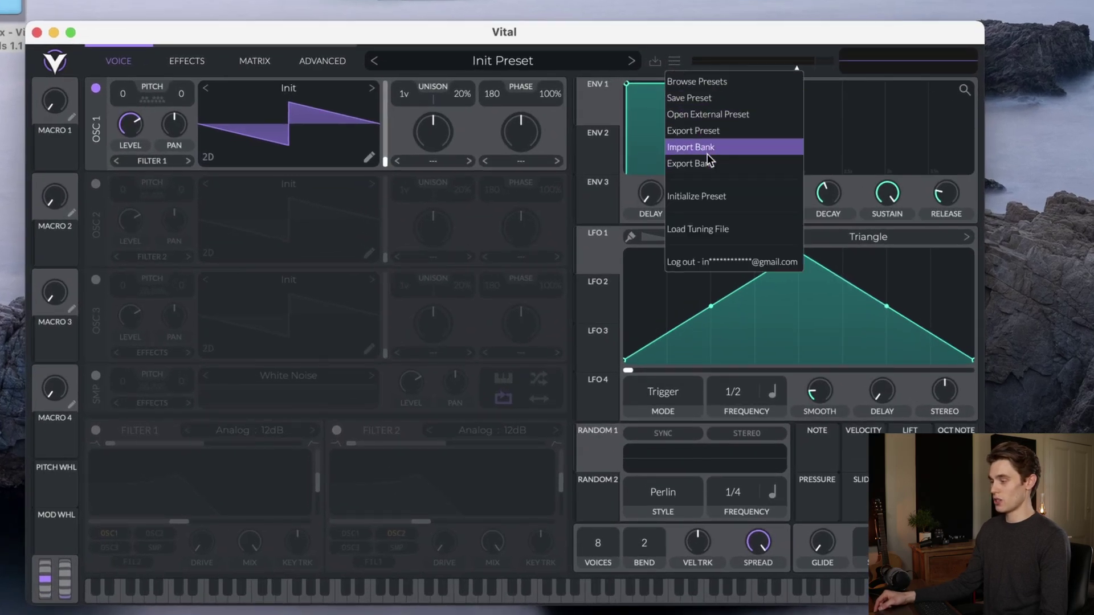
left_click(691, 147)
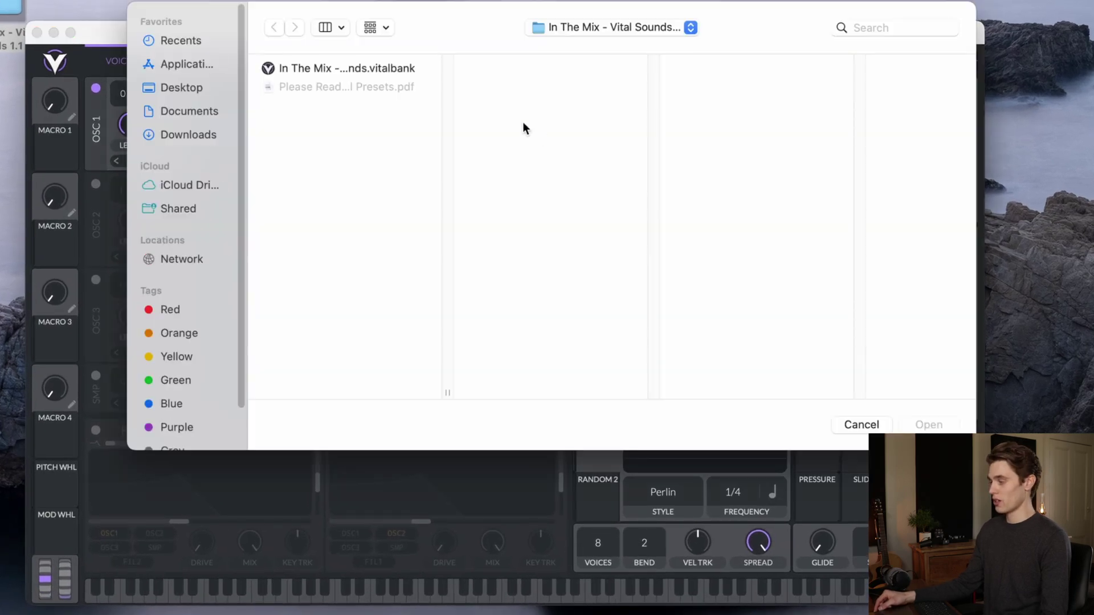
left_click(188, 90)
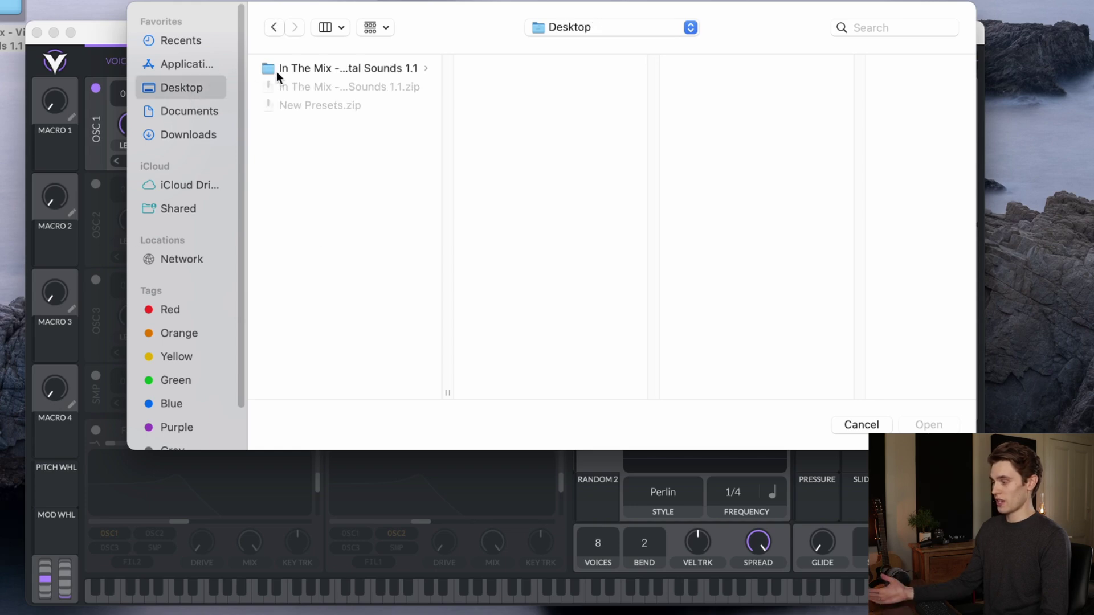
left_click(308, 70)
left_click(541, 69)
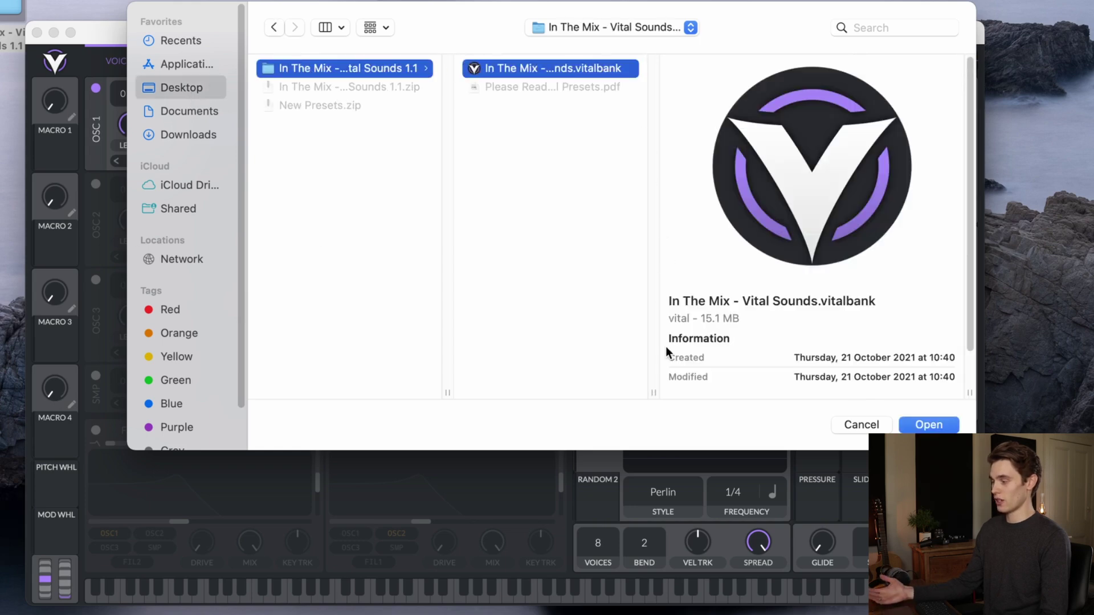
left_click_drag(658, 391, 719, 377)
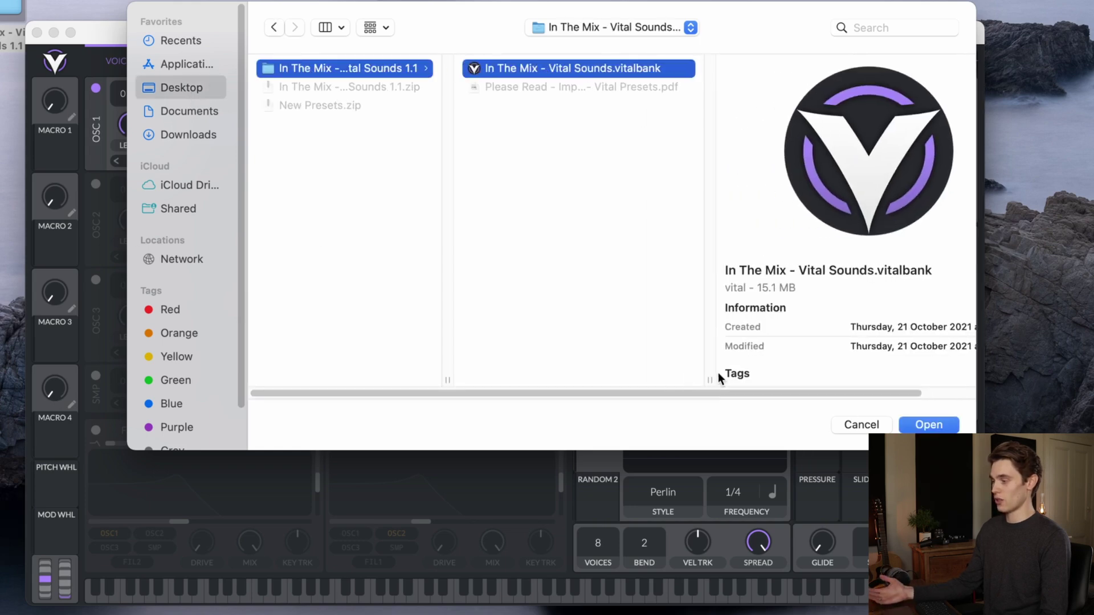
double_click(630, 70)
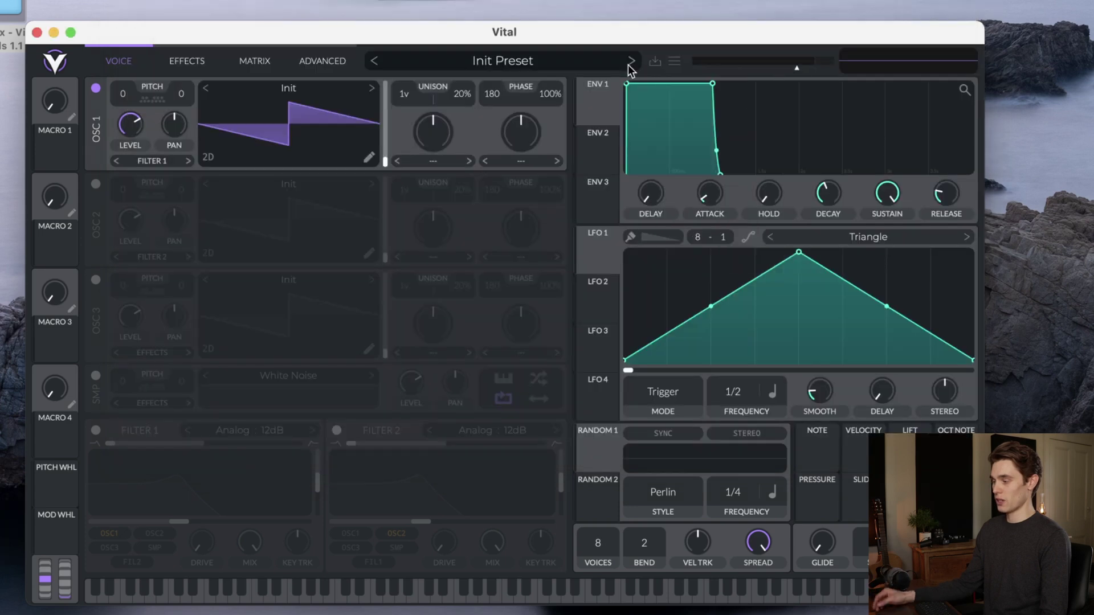
left_click(677, 60)
left_click(692, 81)
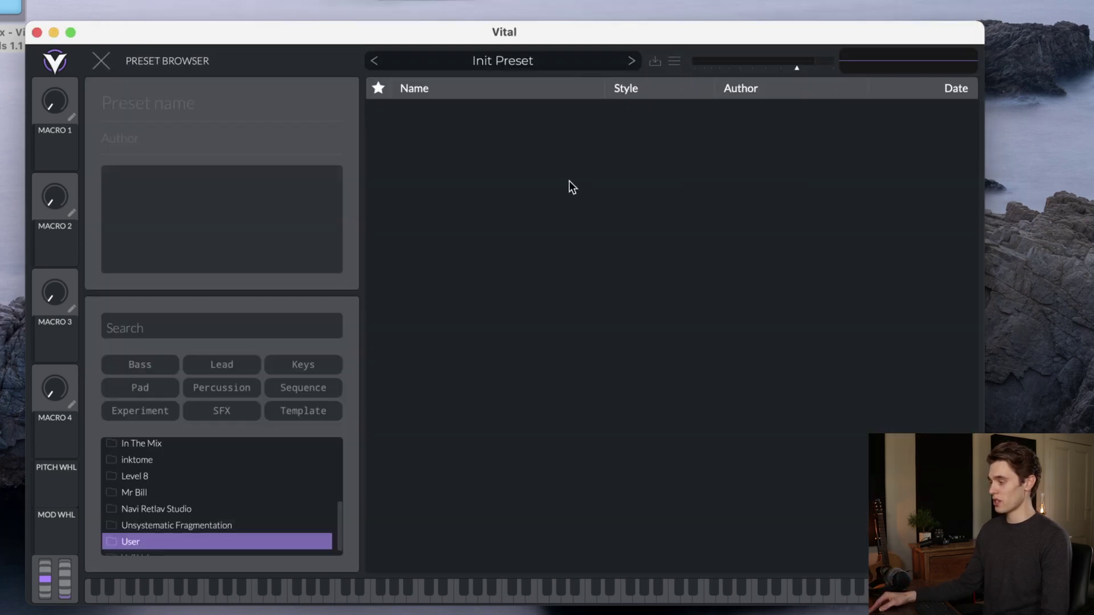
Browse the In The Mix - Vital Sounds presets, then open that folder's file location.
left_click(171, 481)
scroll(163, 467, "up", 2)
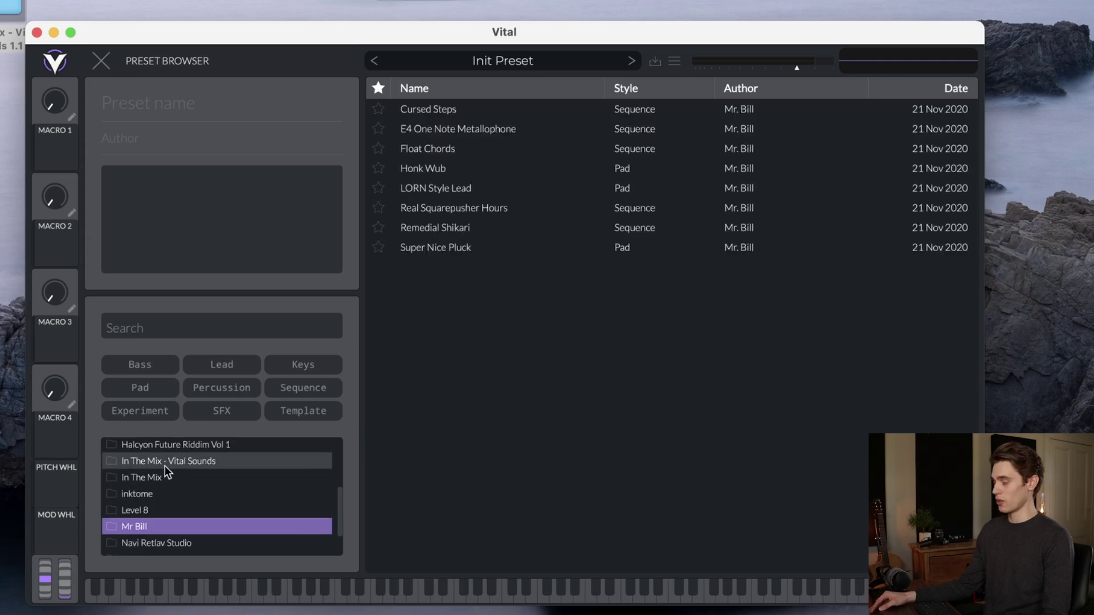
left_click(166, 463)
scroll(507, 329, "up", 5)
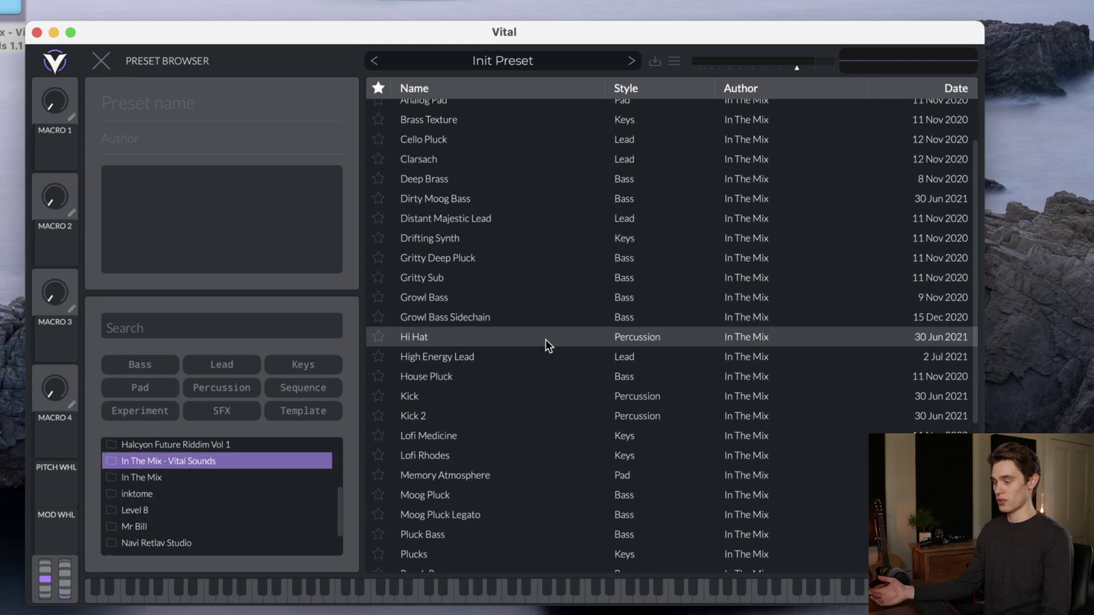
scroll(547, 338, "down", 6)
scroll(211, 484, "down", 3)
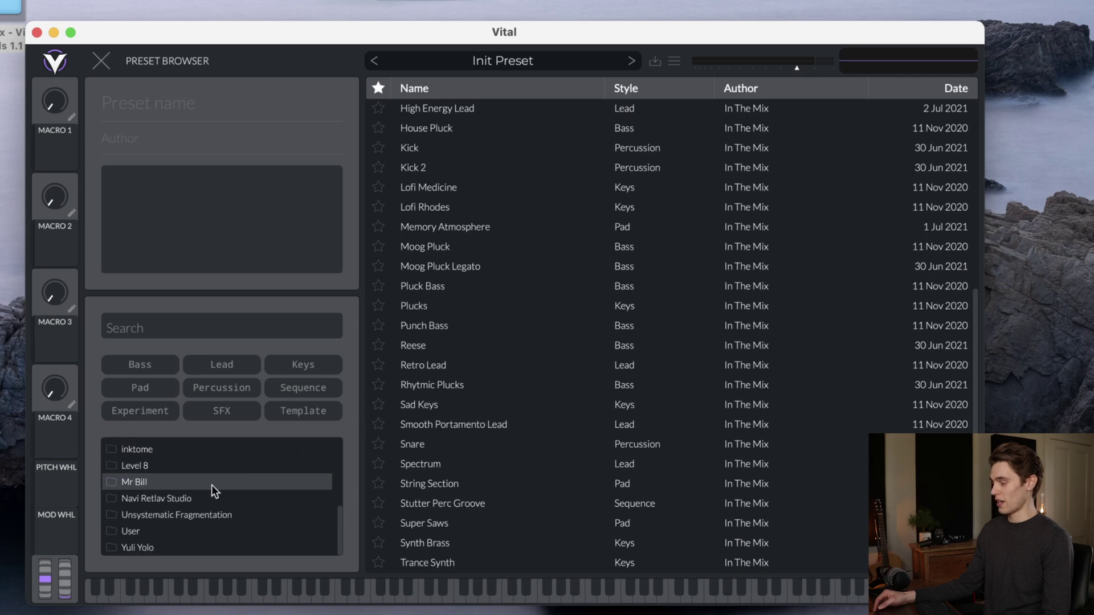
scroll(179, 513, "up", 3)
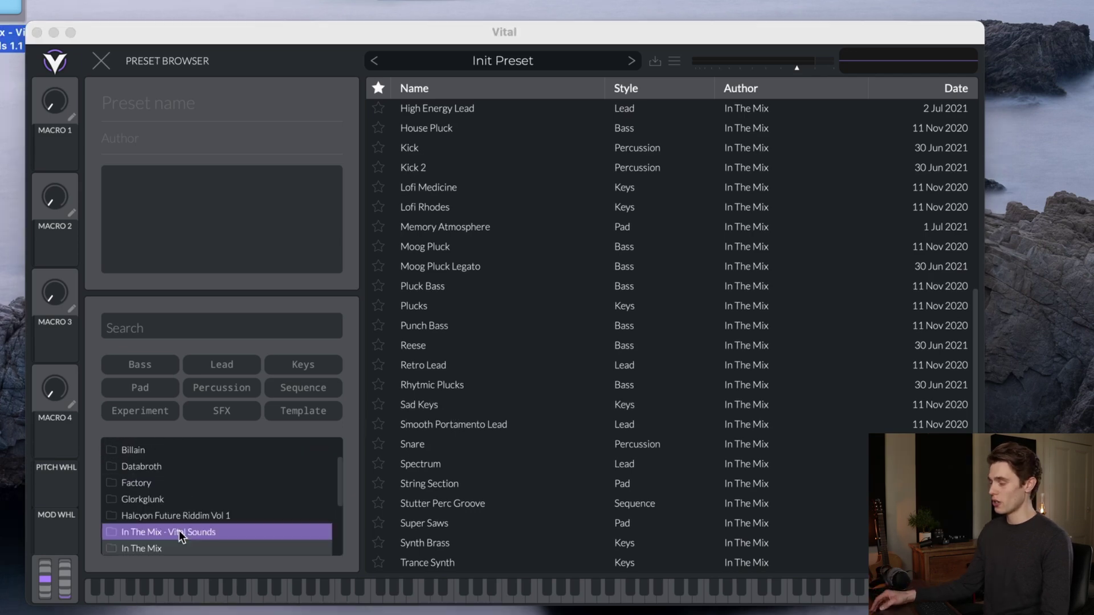
right_click(179, 531)
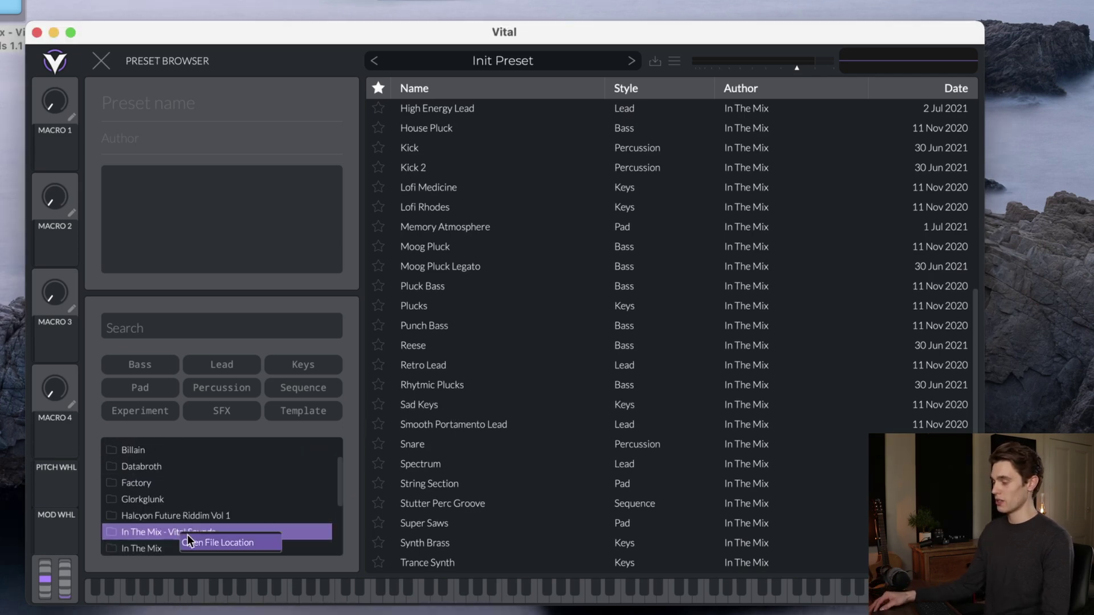
left_click(201, 542)
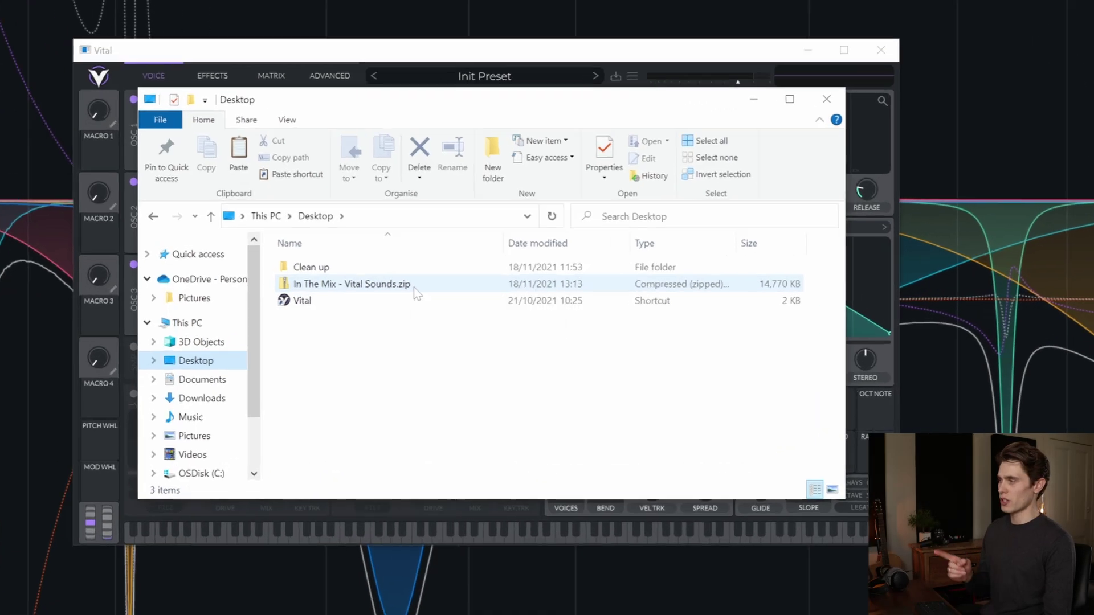
Look inside the In The Mix - Vital Sounds zip's Presets folder at its .vital files.
double_click(422, 289)
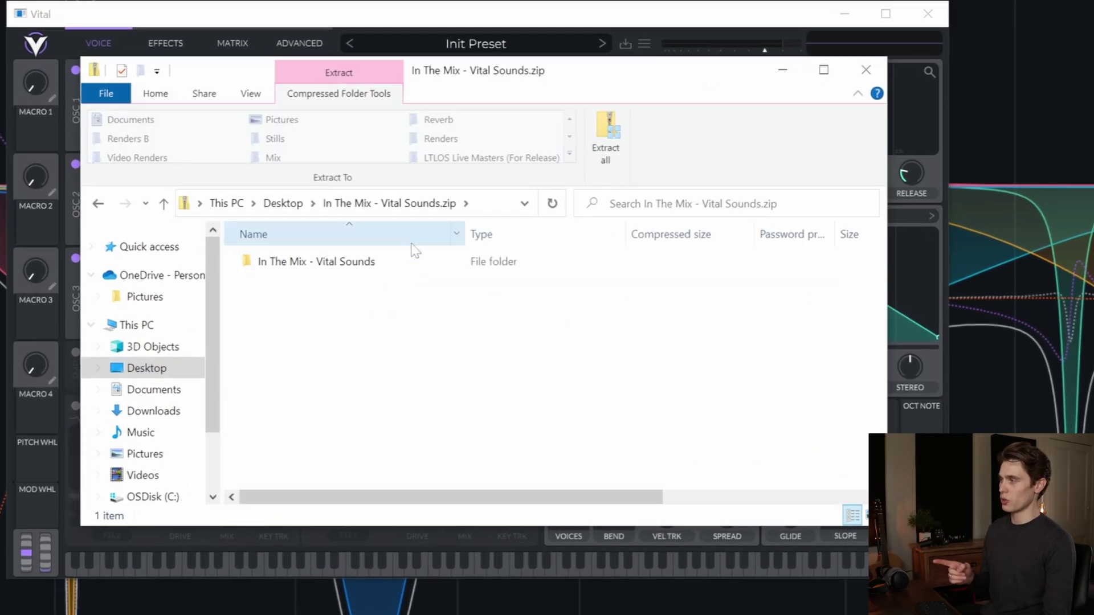
double_click(405, 261)
left_click(406, 264)
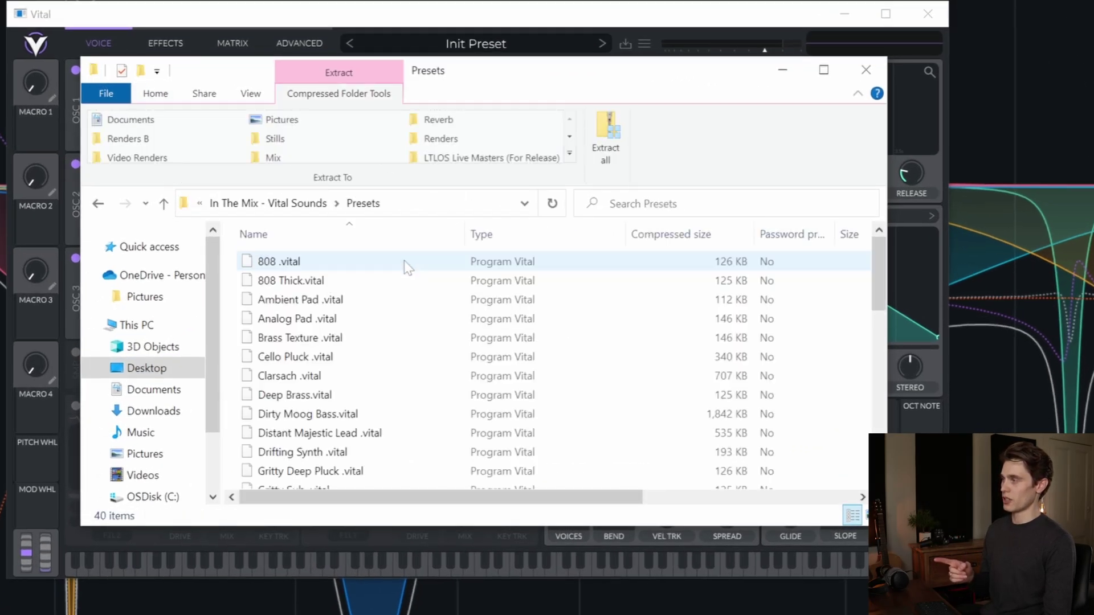
scroll(344, 285, "down", 9)
scroll(359, 427, "up", 7)
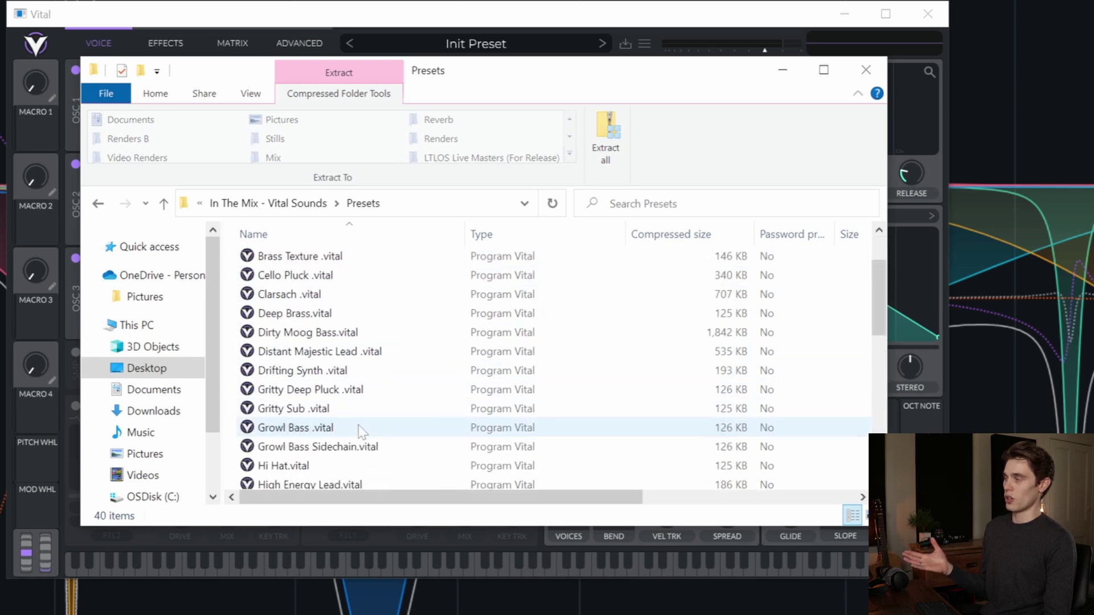
scroll(359, 427, "up", 2)
Change the Desktop zip's extension to .vitalbank and confirm the extension change.
left_click(288, 203)
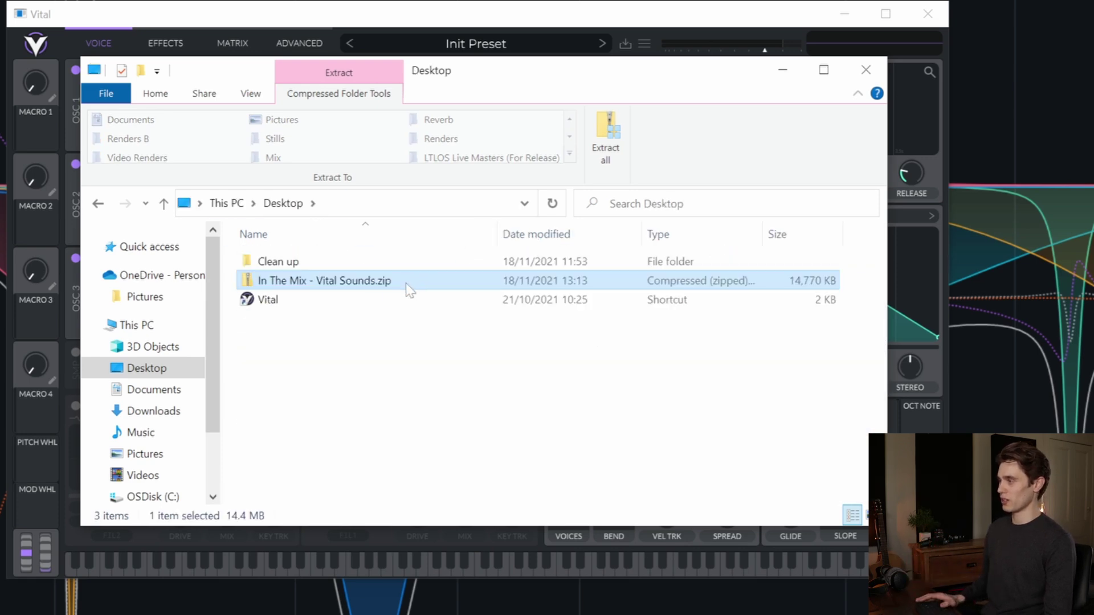
key("F2")
key("End")
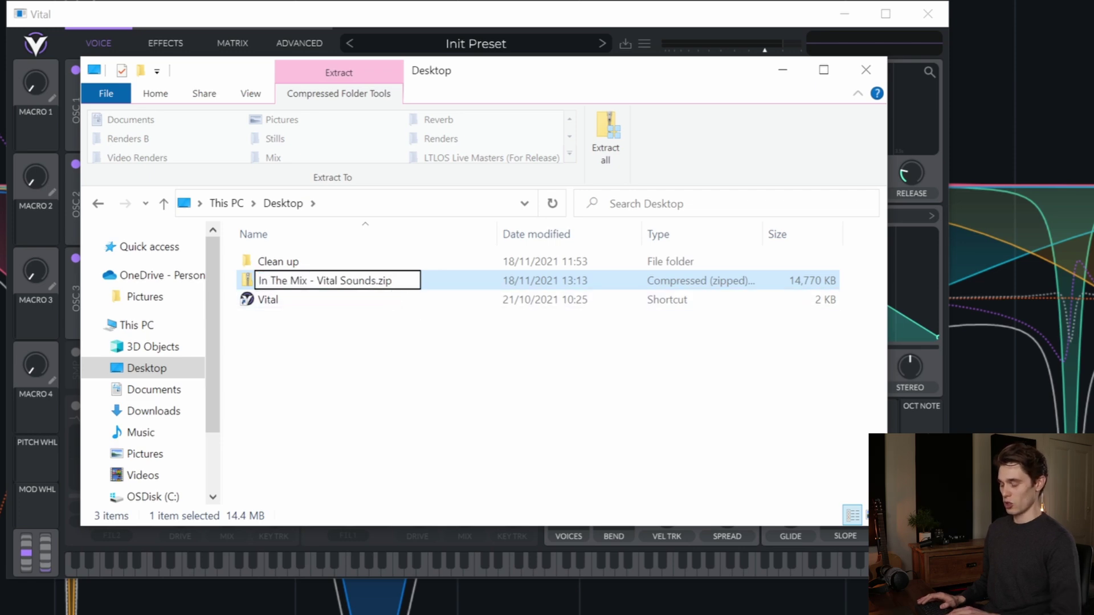
key("BackSpace")
type("vitalbank")
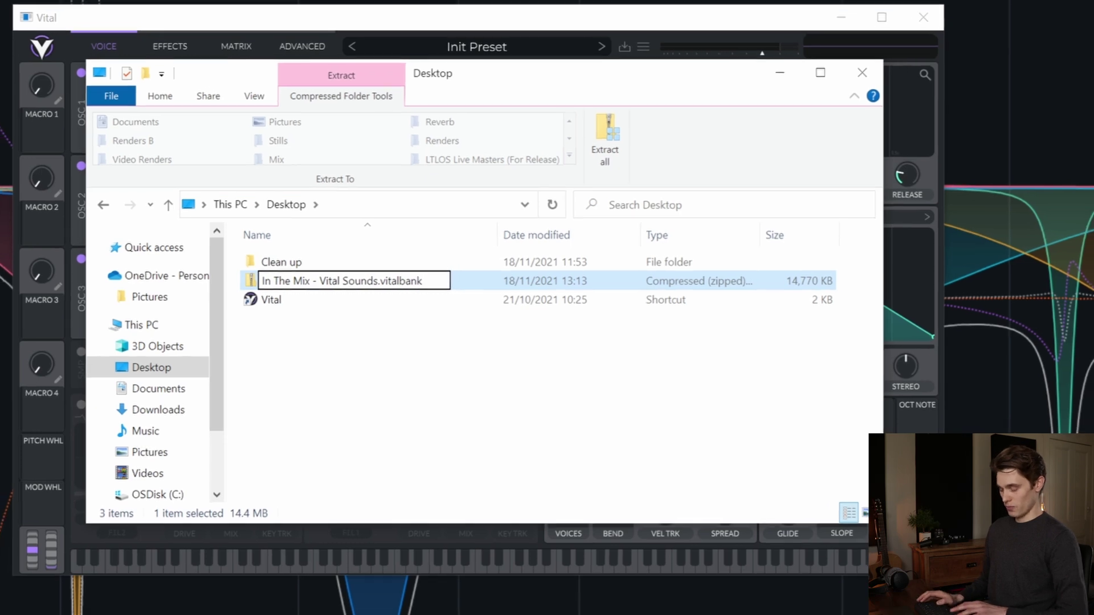
key("Return")
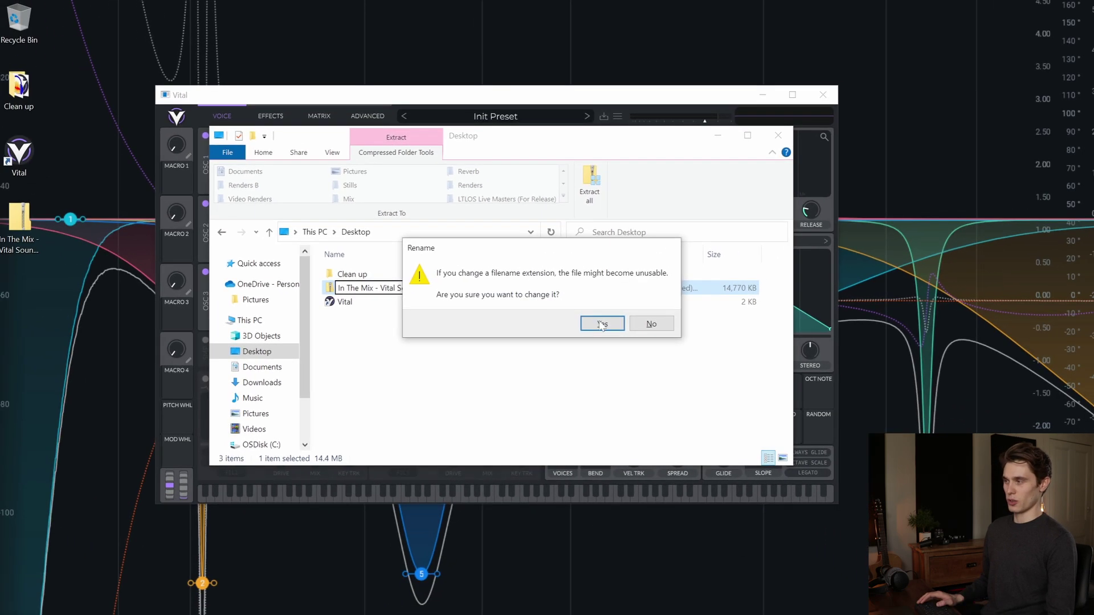
left_click(602, 324)
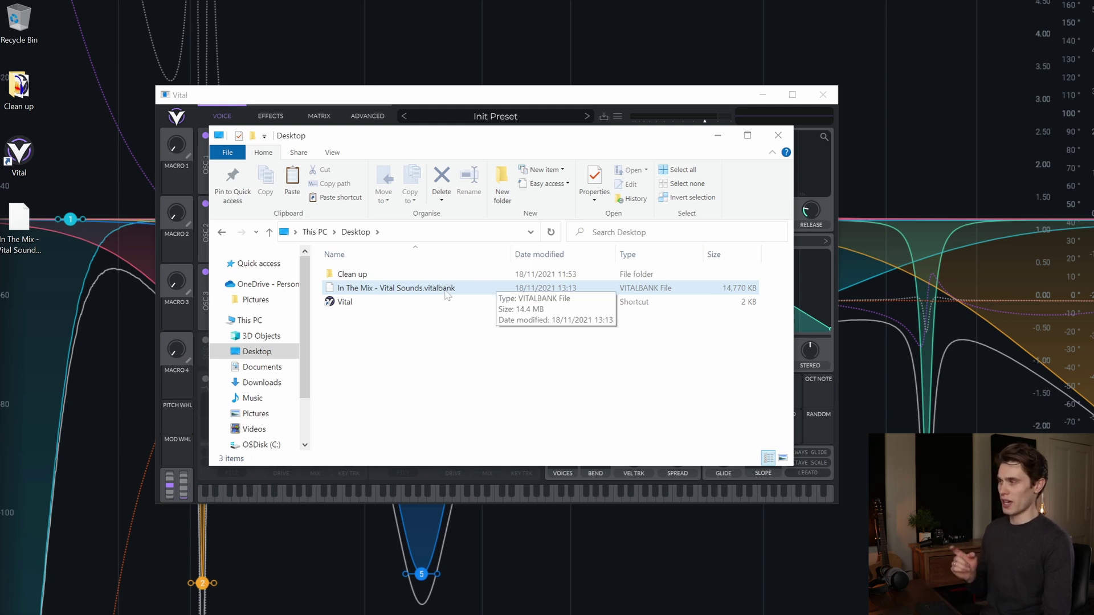
In File Explorer Options > View, uncheck 'Hide extensions for known file types' and apply.
key("super")
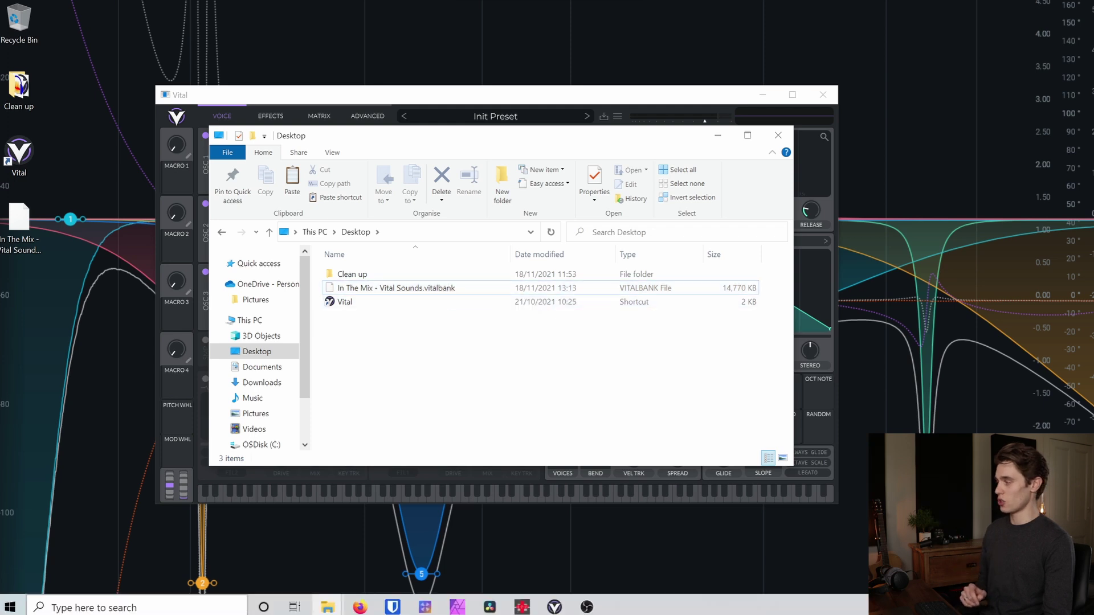
type("file")
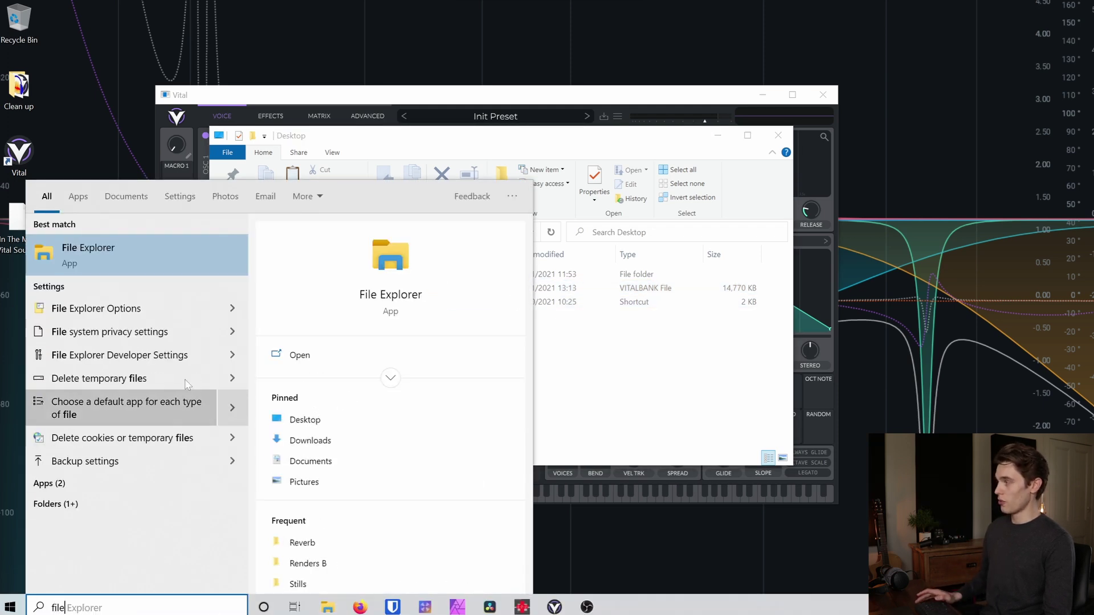
left_click(164, 312)
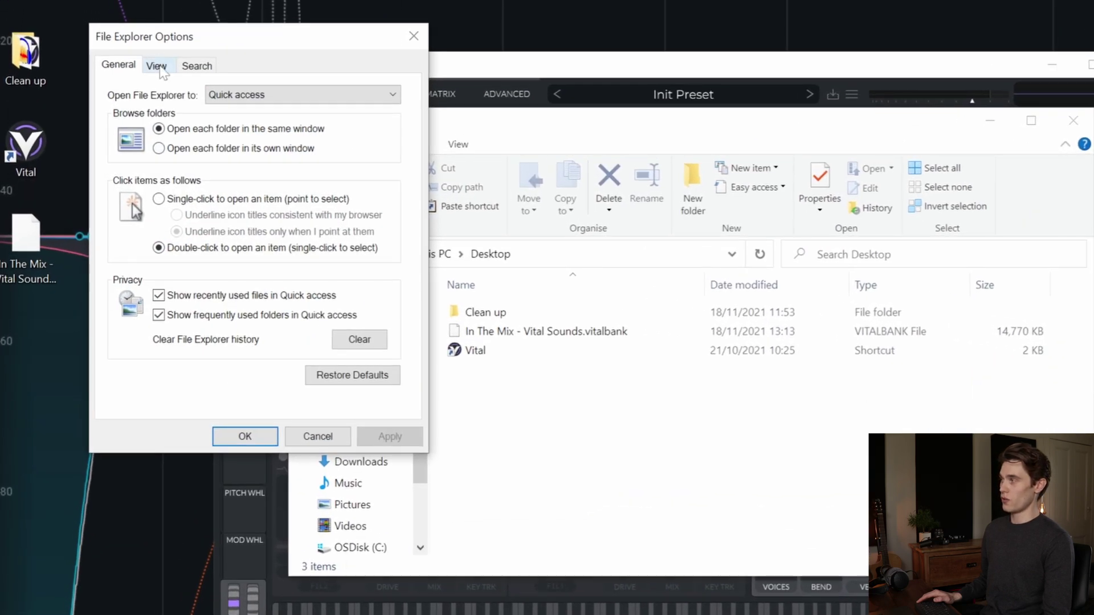
left_click(156, 66)
scroll(145, 347, "down", 1)
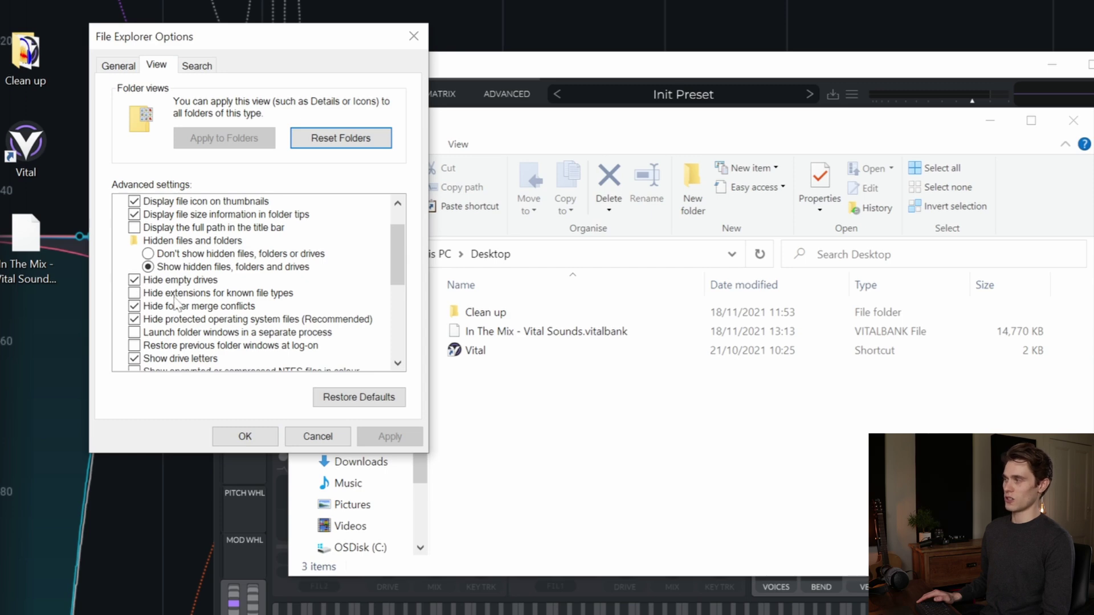
left_click(138, 296)
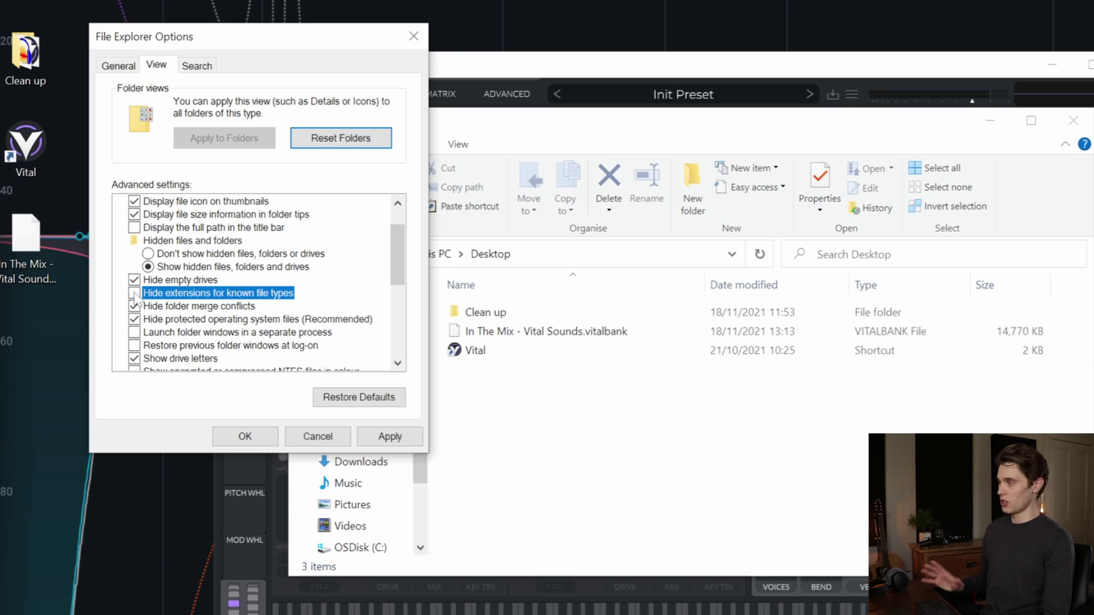
left_click(391, 436)
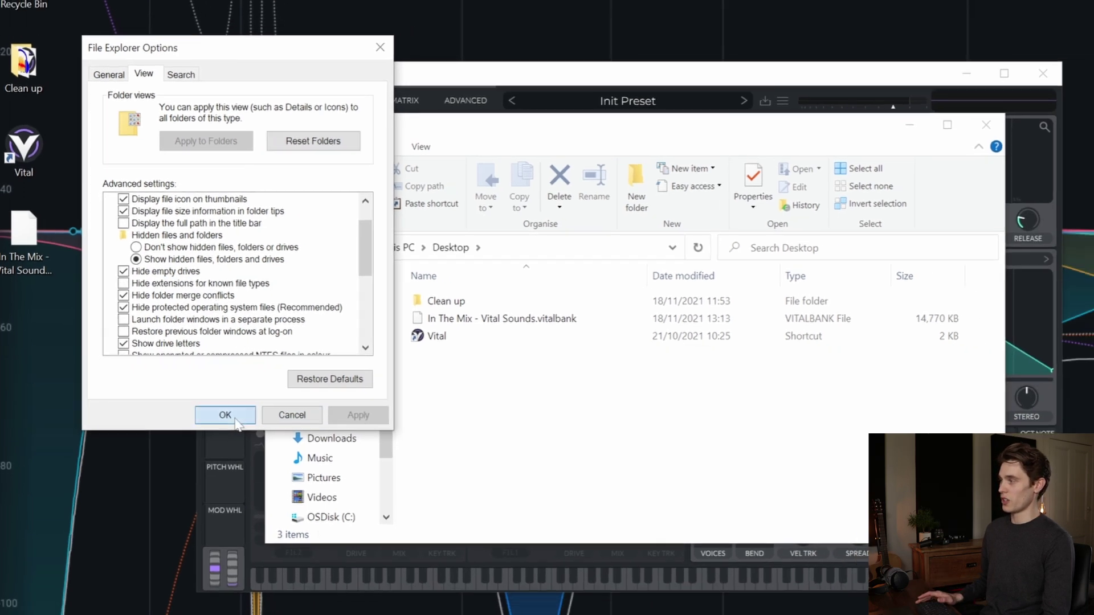
left_click(245, 437)
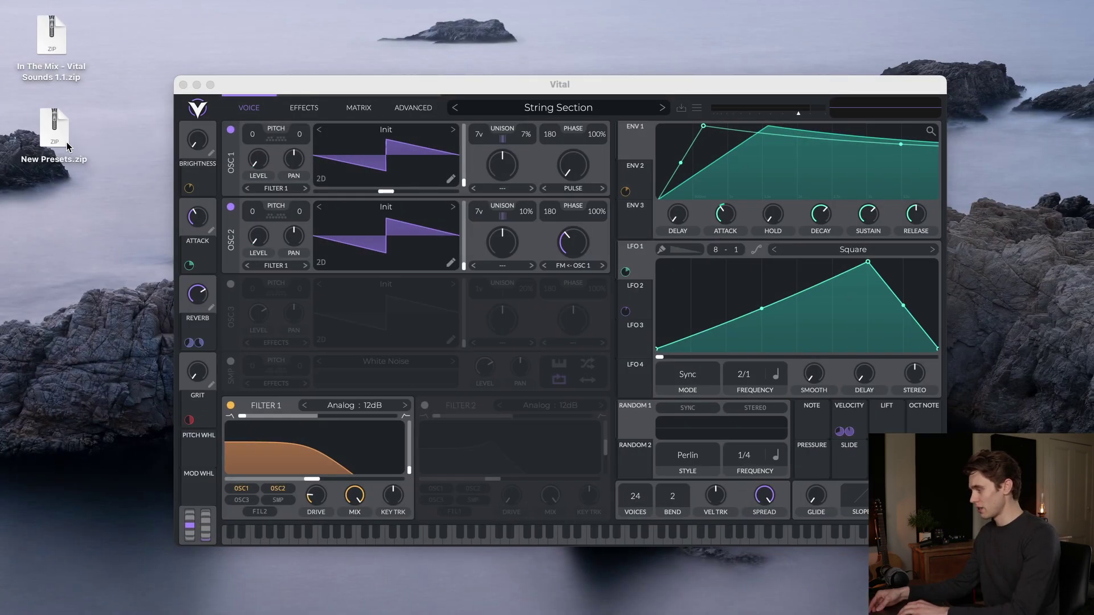
Rename New Presets.zip on the desktop to New Presets.vitalbank and keep the .vitalbank extension.
right_click(67, 146)
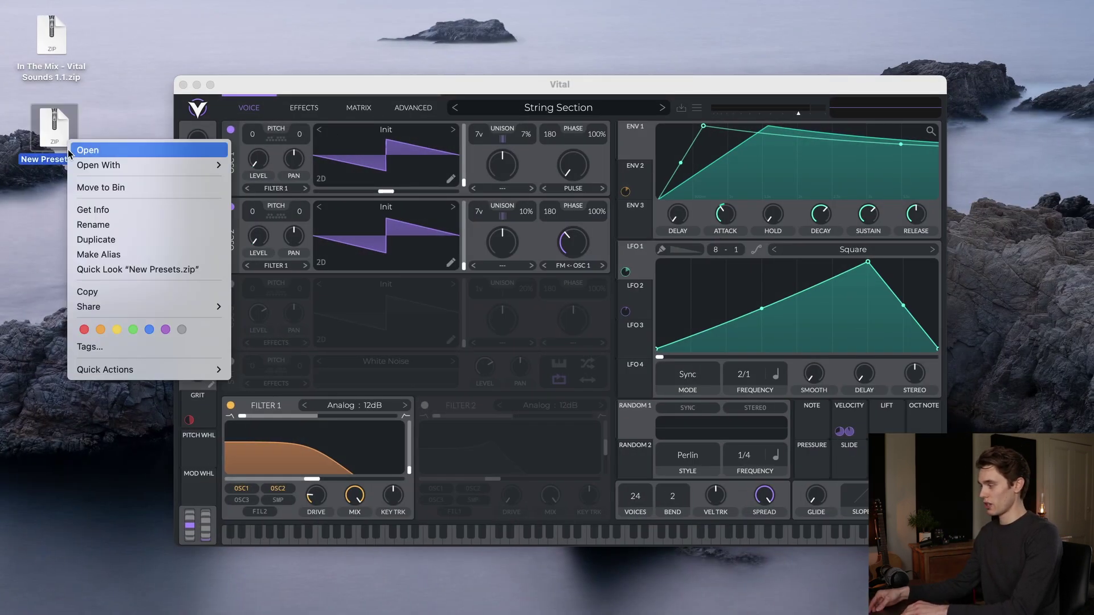
left_click(100, 226)
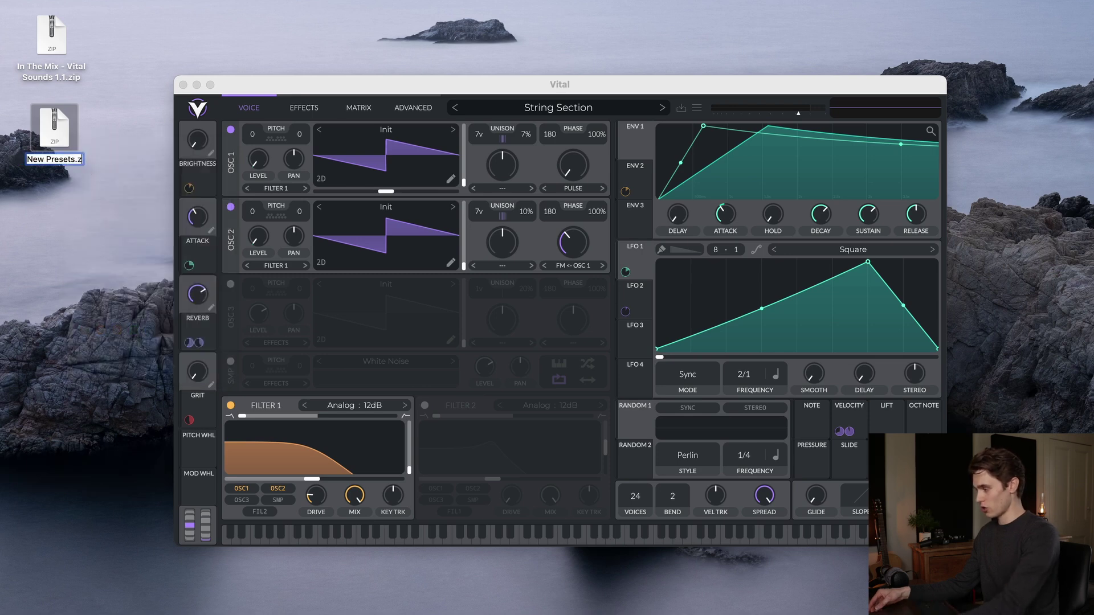
key("BackSpace")
type("vitalb")
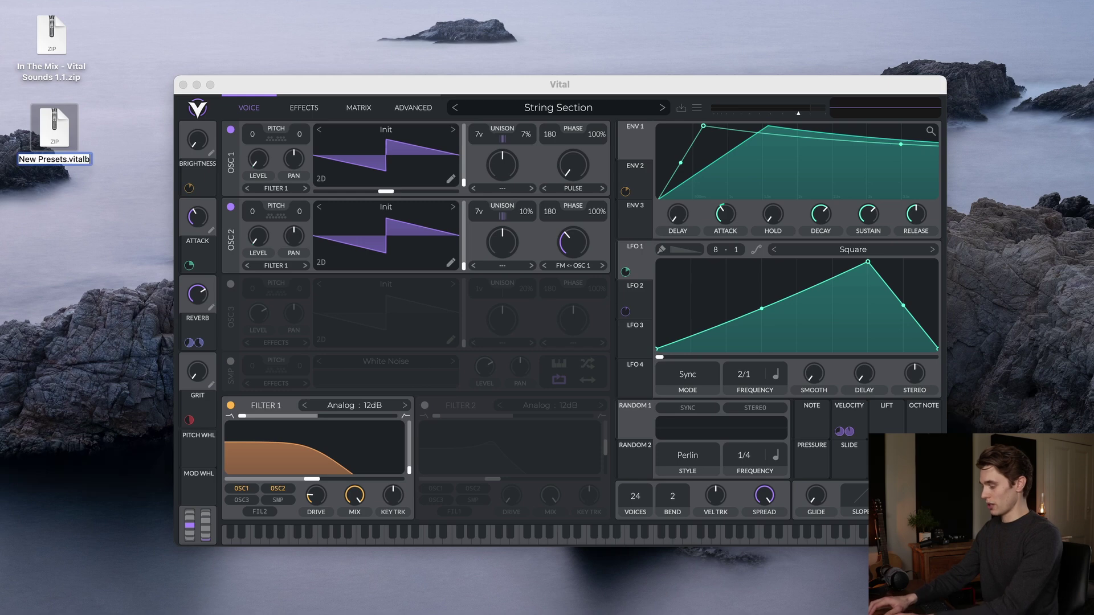
type("ank")
key("Return")
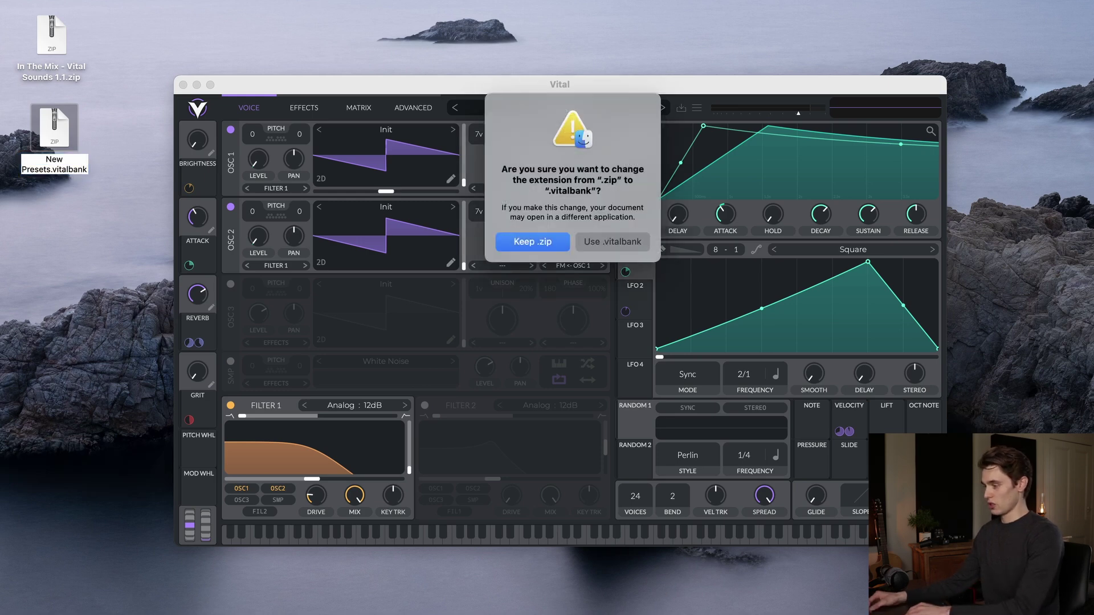
left_click(600, 242)
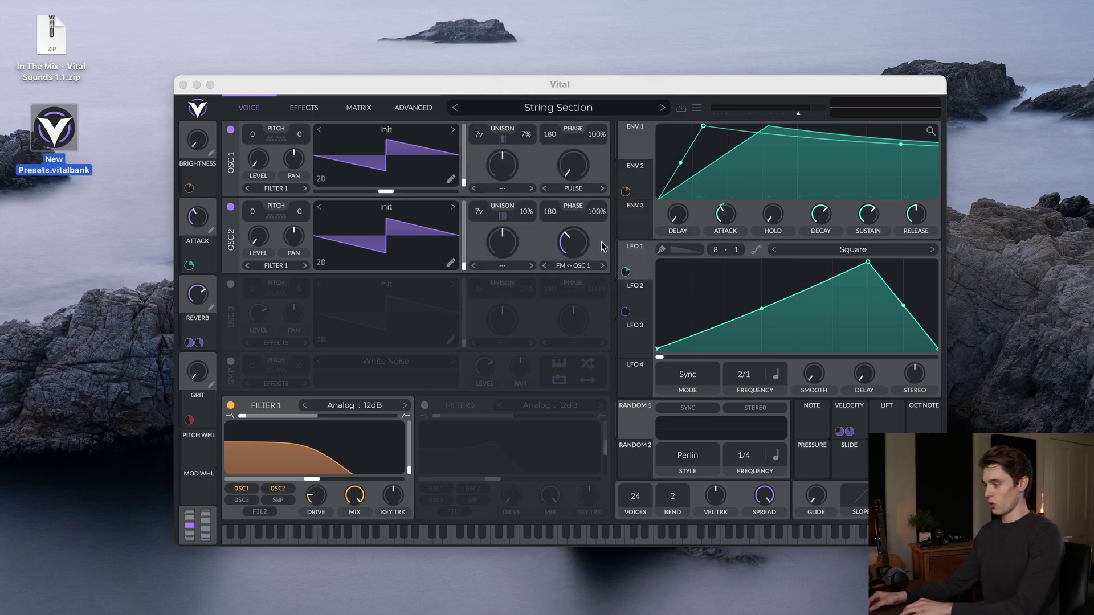
left_click(24, 222)
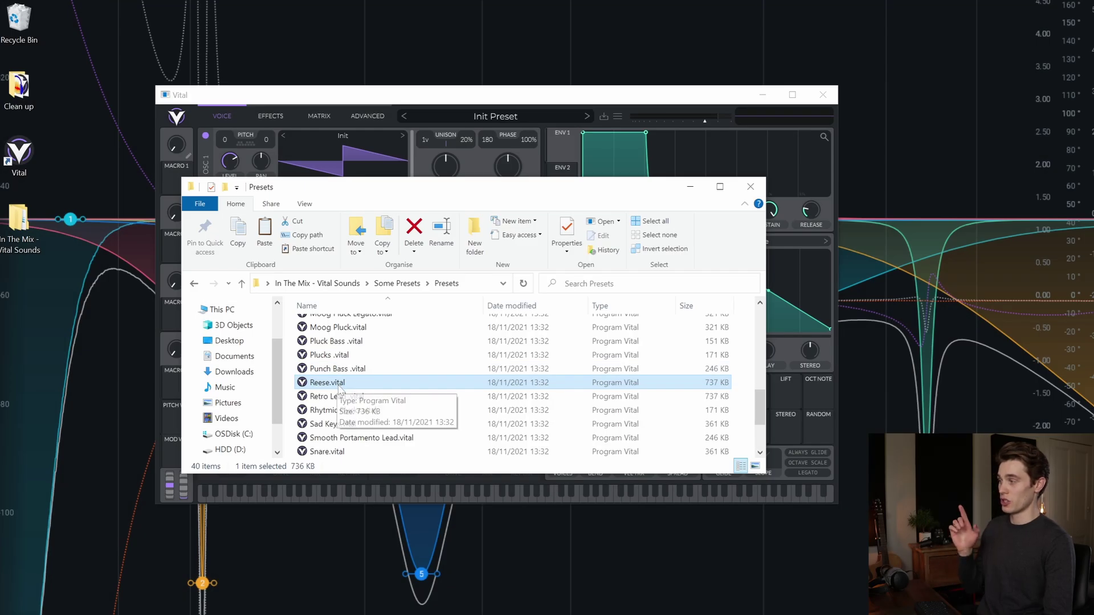
Copy the Reese, Retro Lead and Rhytmic Plucks preset files.
left_click(350, 409, "shift")
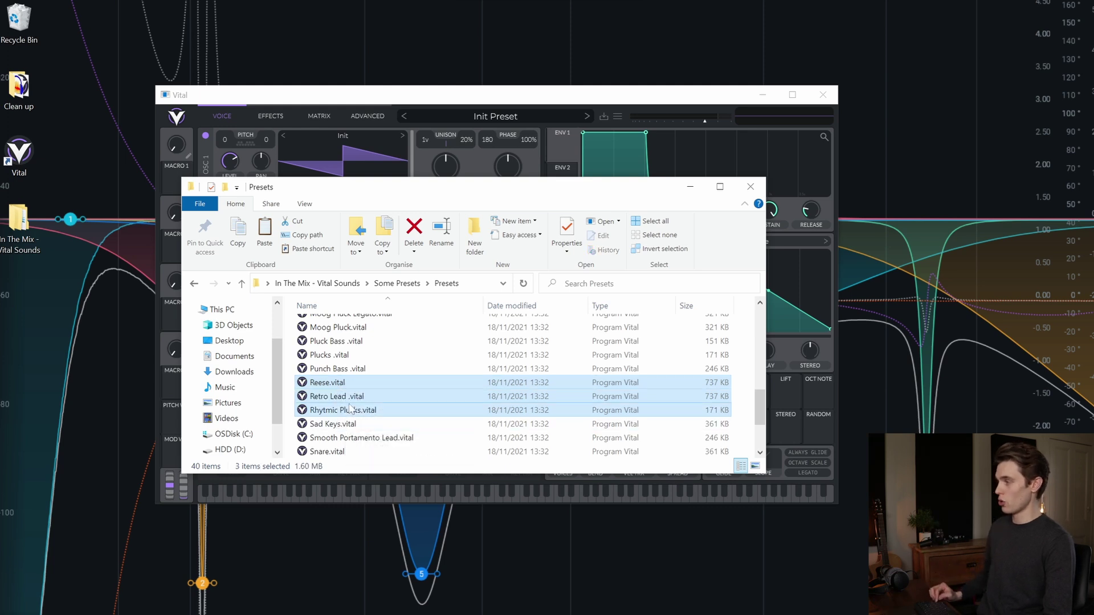
right_click(358, 389)
left_click(387, 495)
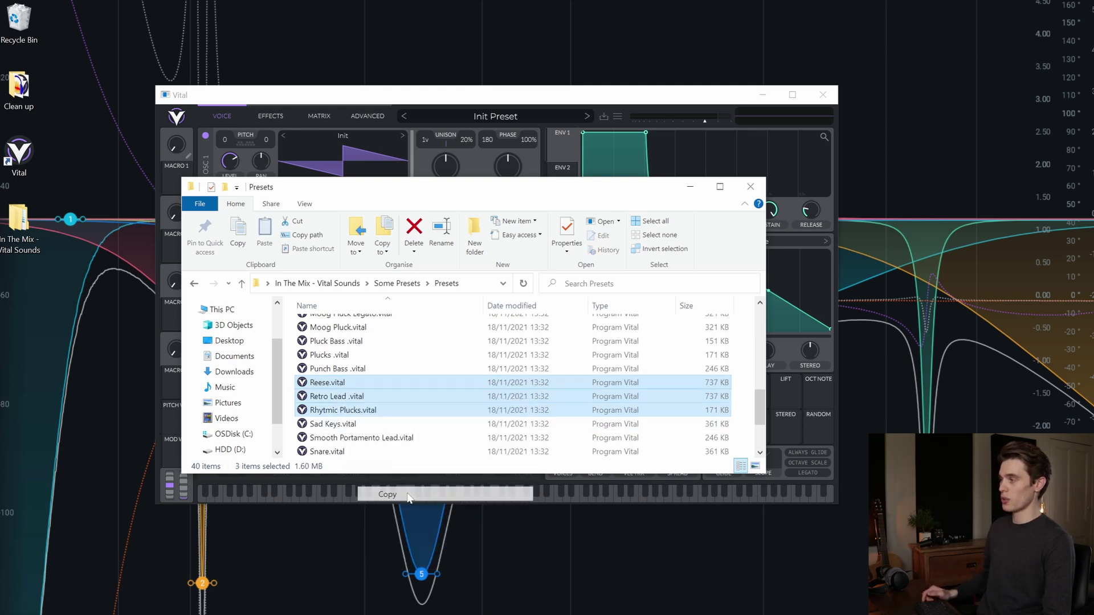
Open the User preset folder's location on disk from Vital's preset browser.
left_click(588, 102)
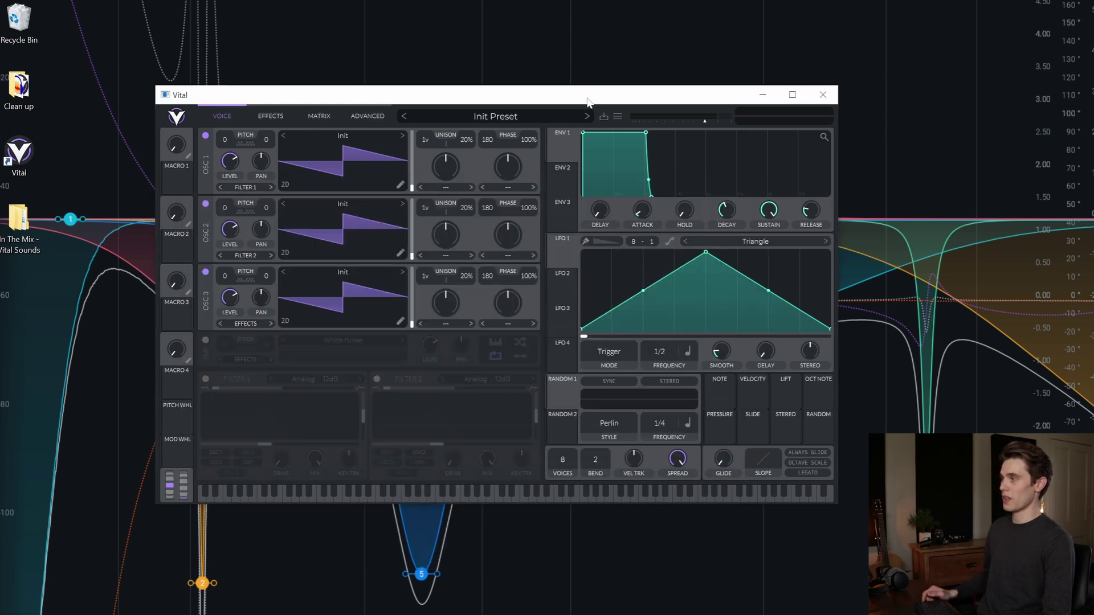
left_click(610, 121)
left_click(621, 128)
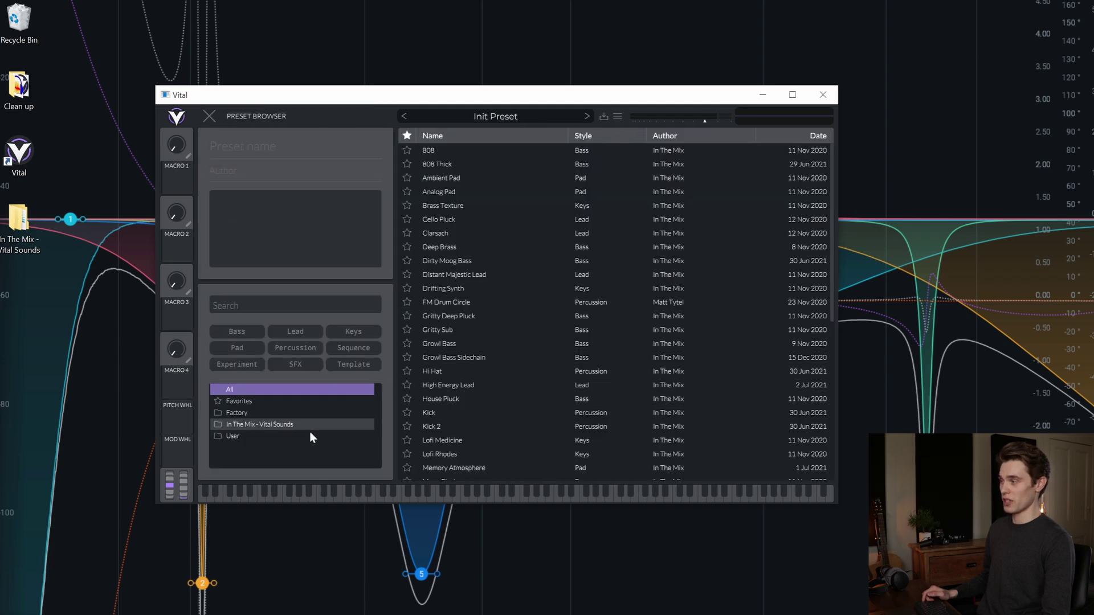
left_click(242, 437)
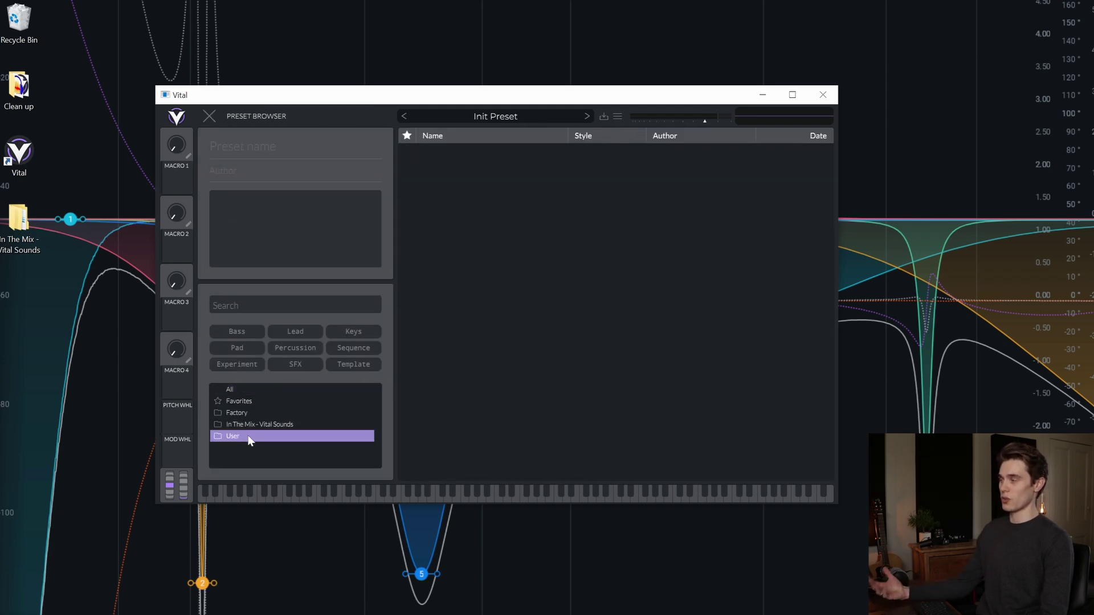
right_click(248, 440)
left_click(262, 444)
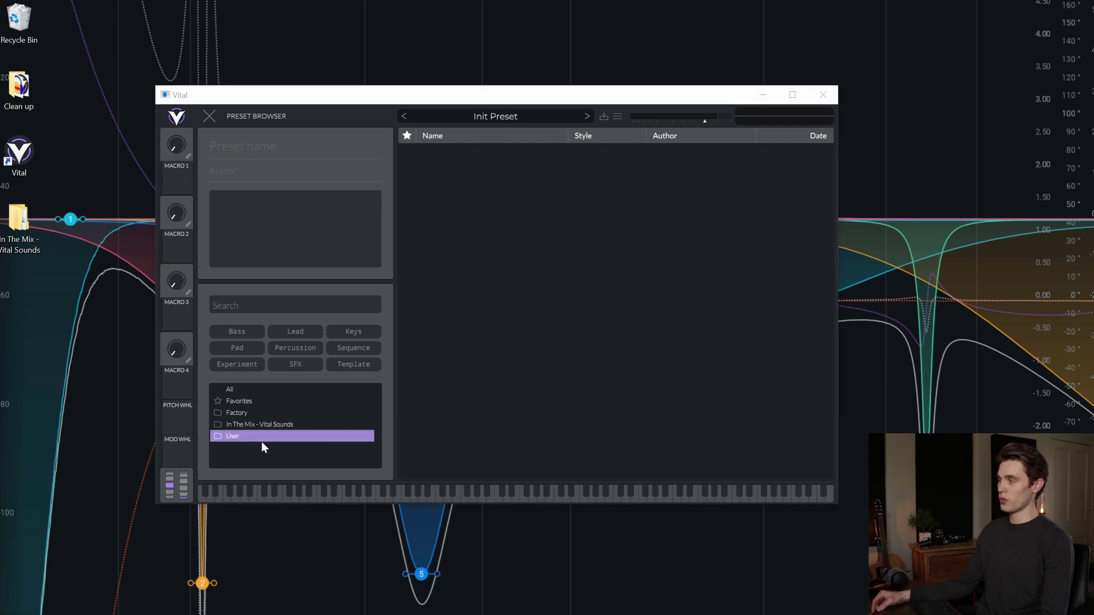
Paste the three presets into the User Presets folder and close the Explorer window.
double_click(371, 358)
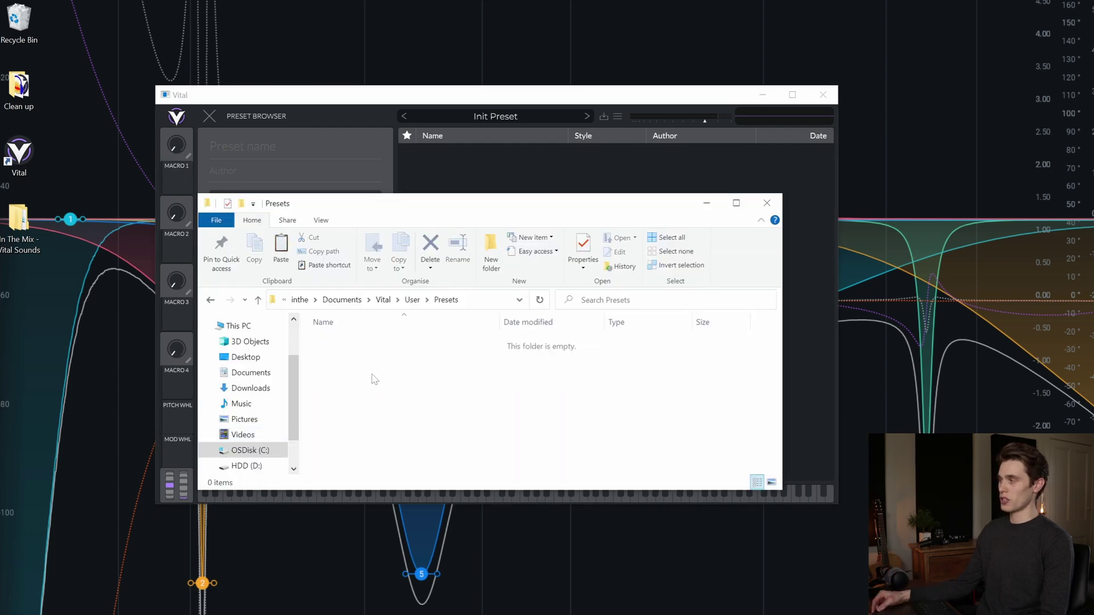
right_click(371, 379)
left_click(432, 466)
left_click(434, 468)
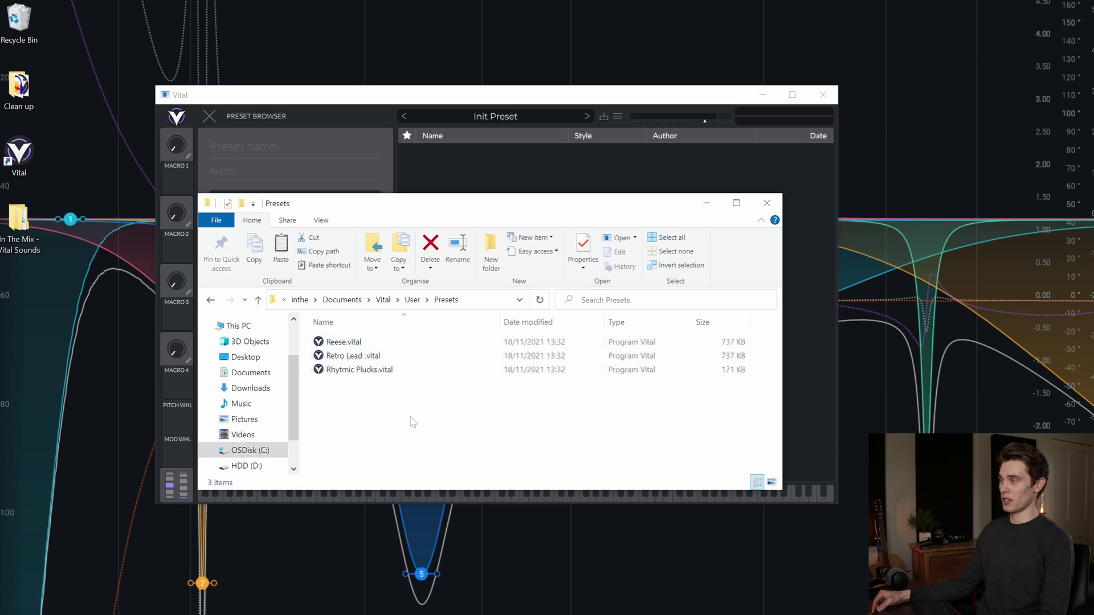
left_click(767, 203)
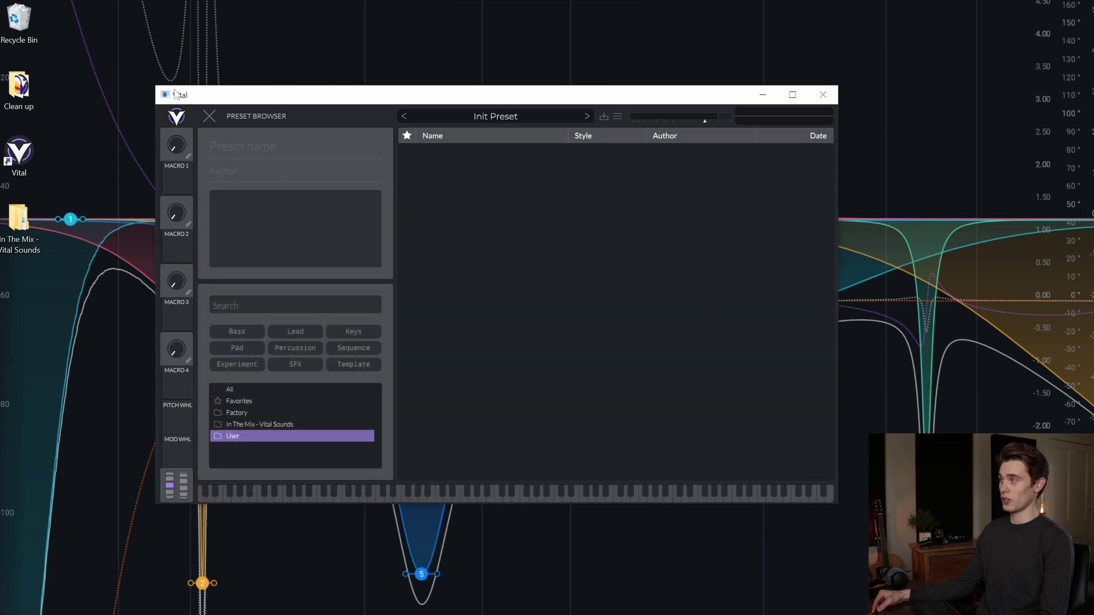
Restart Vital and view the User presets: Reese, Retro Lead and Rhytmic Plucks.
left_click(823, 94)
left_click(760, 159)
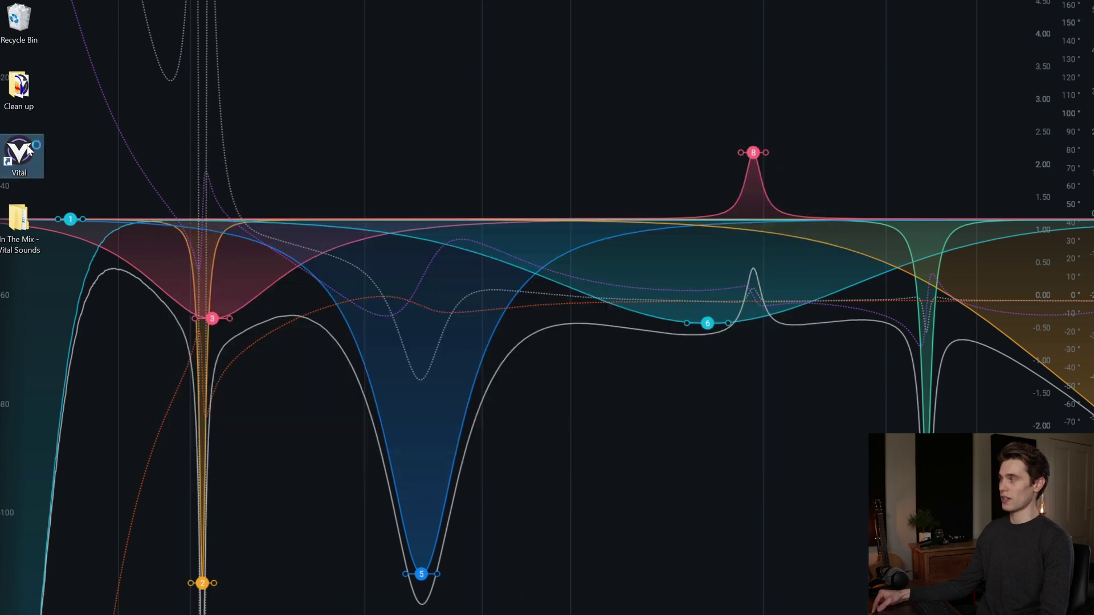
double_click(23, 152)
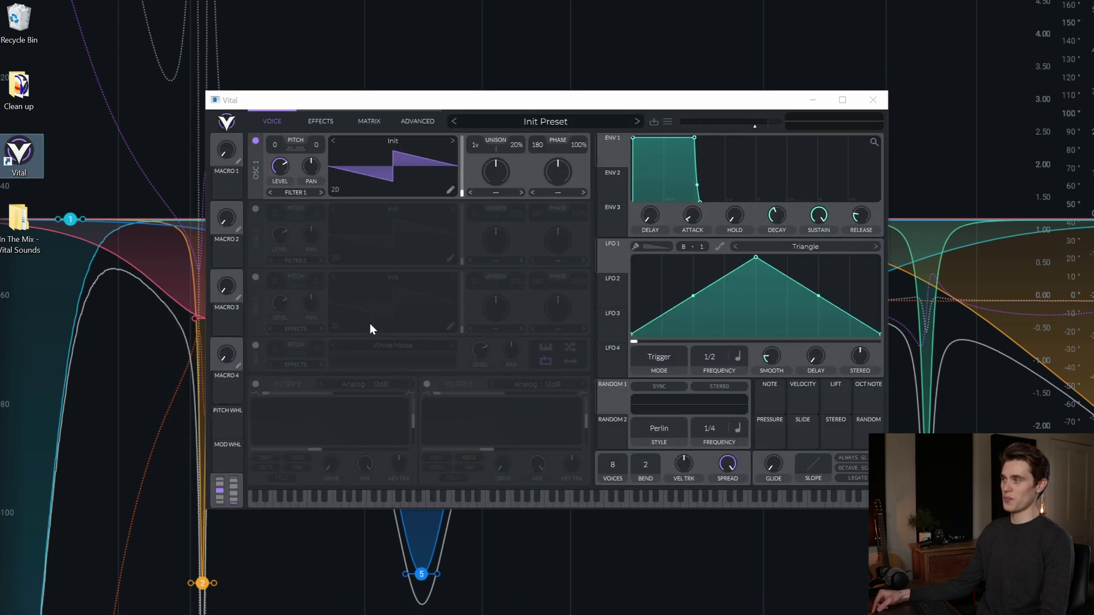
left_click(668, 122)
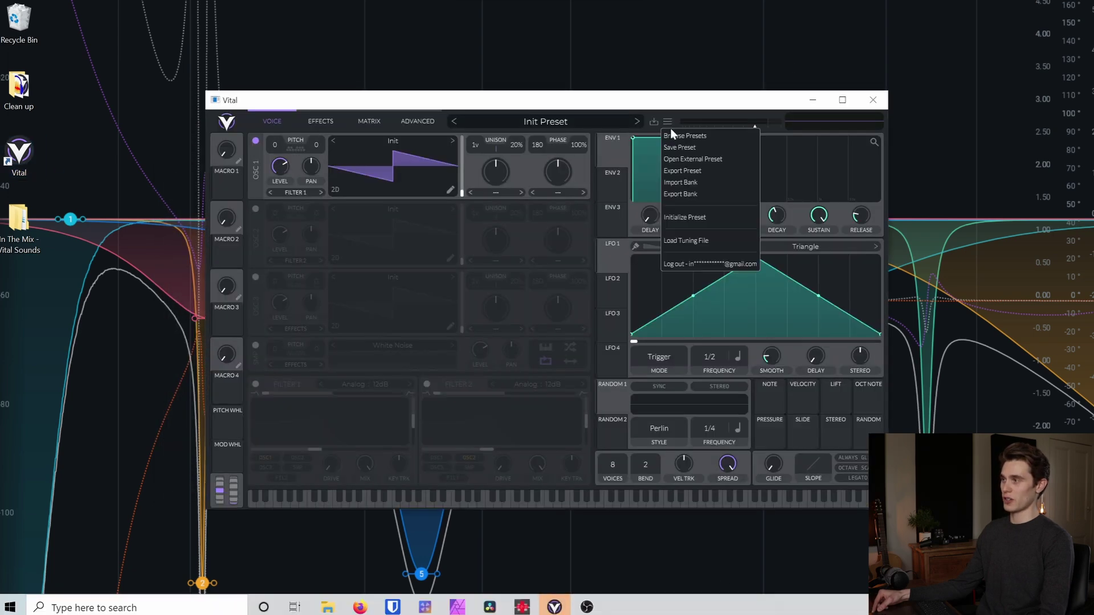
left_click(673, 134)
left_click(296, 441)
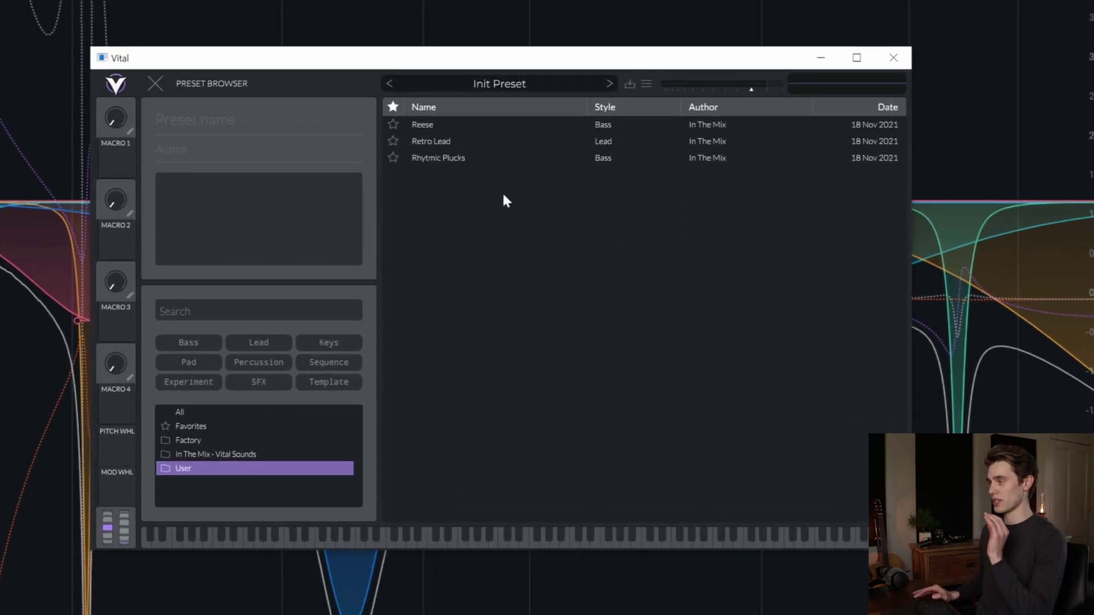
Open the User folder on disk and create a Synths folder inside Presets.
right_click(227, 475)
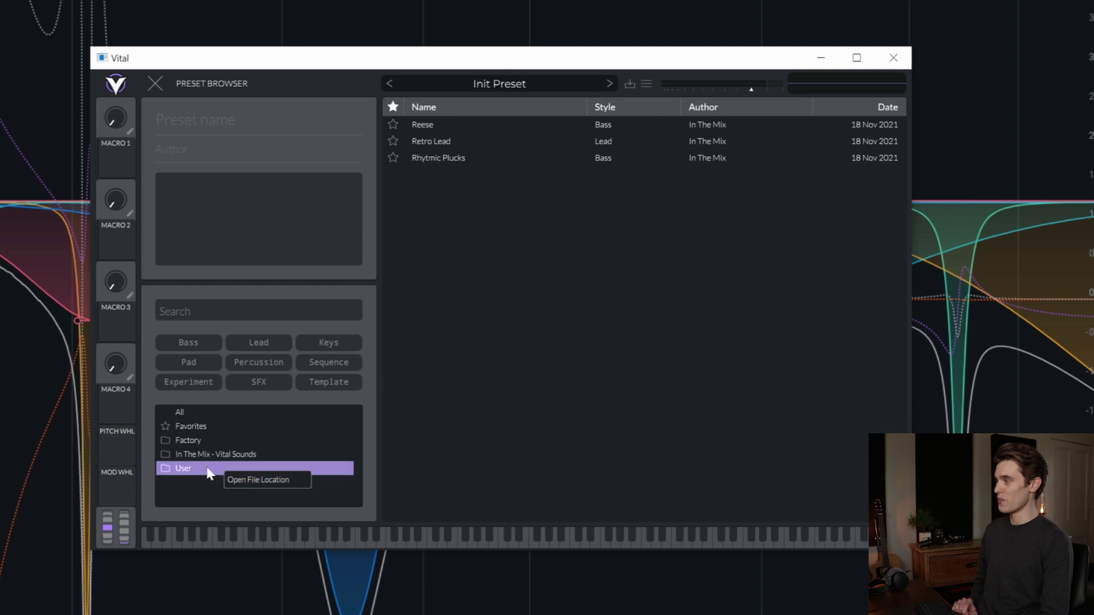
left_click(256, 480)
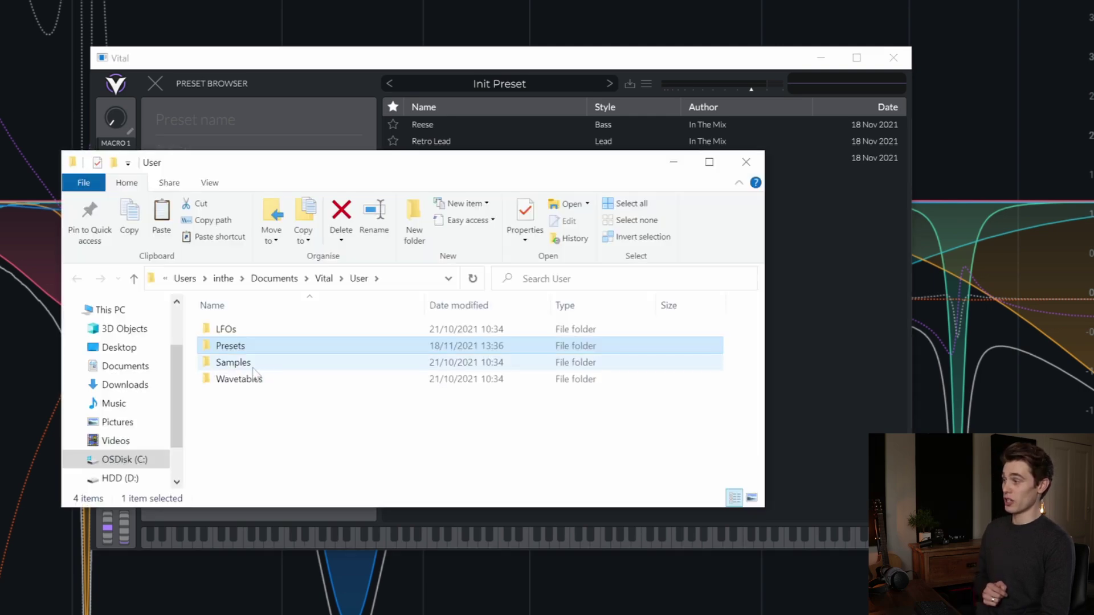
double_click(255, 349)
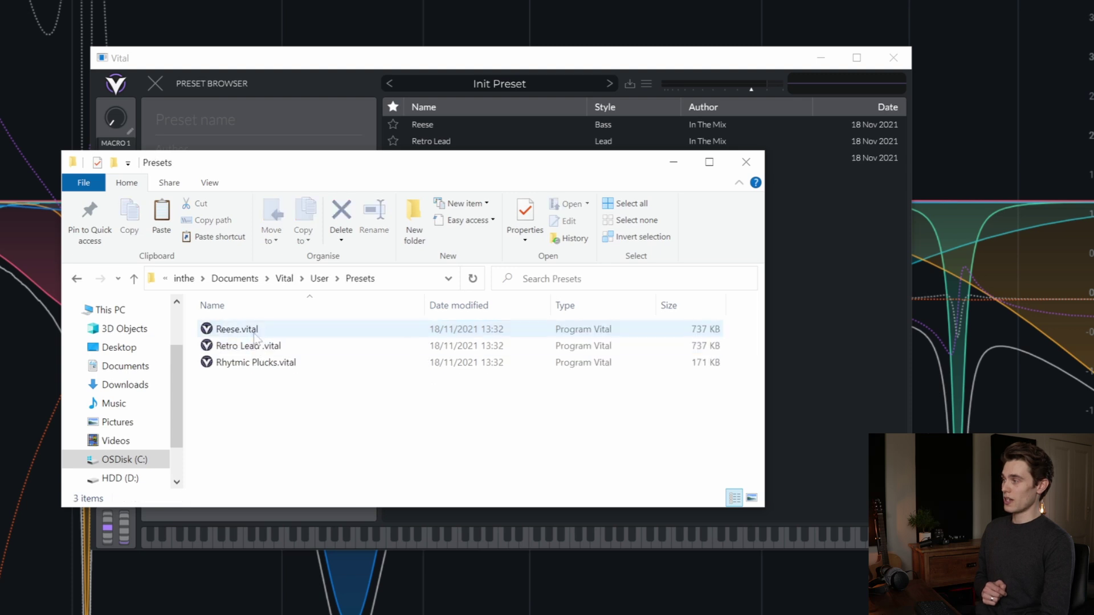
right_click(249, 414)
mouse_move(330, 598)
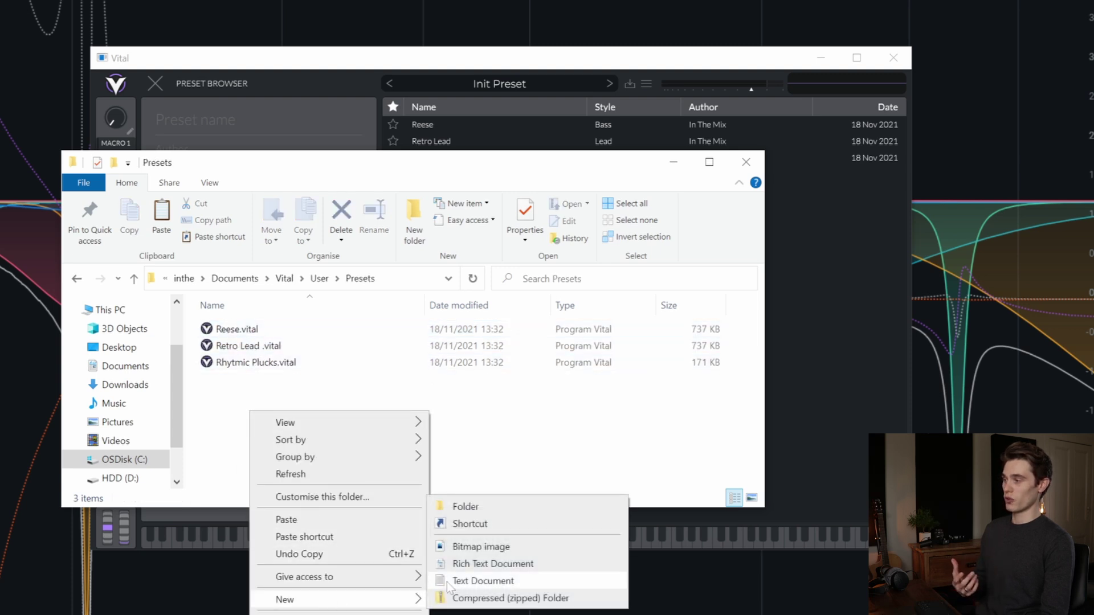
left_click(470, 505)
type("Synths")
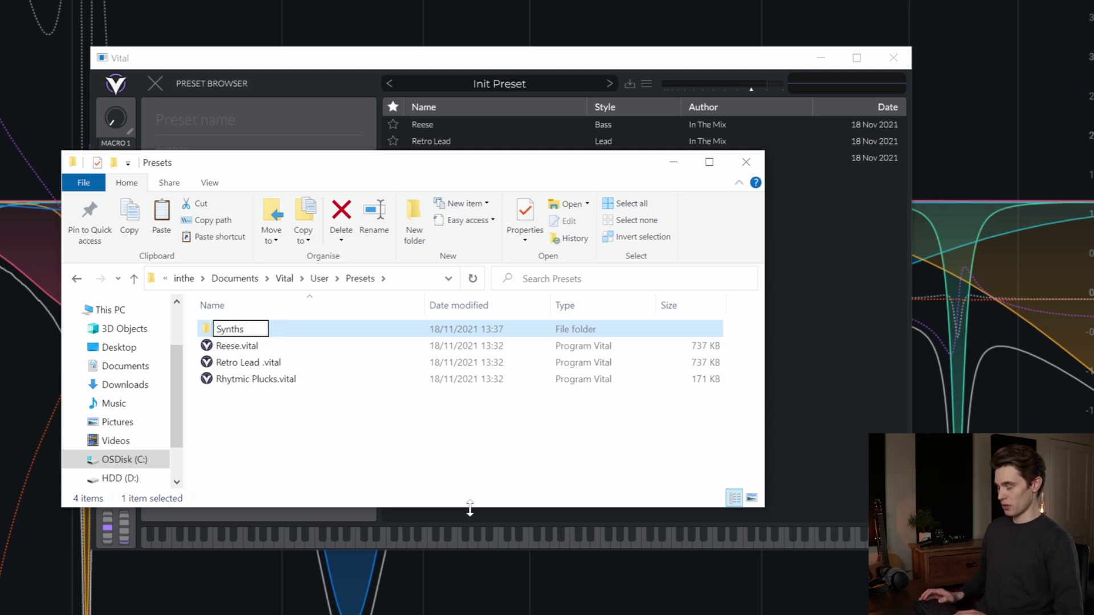
key("Return")
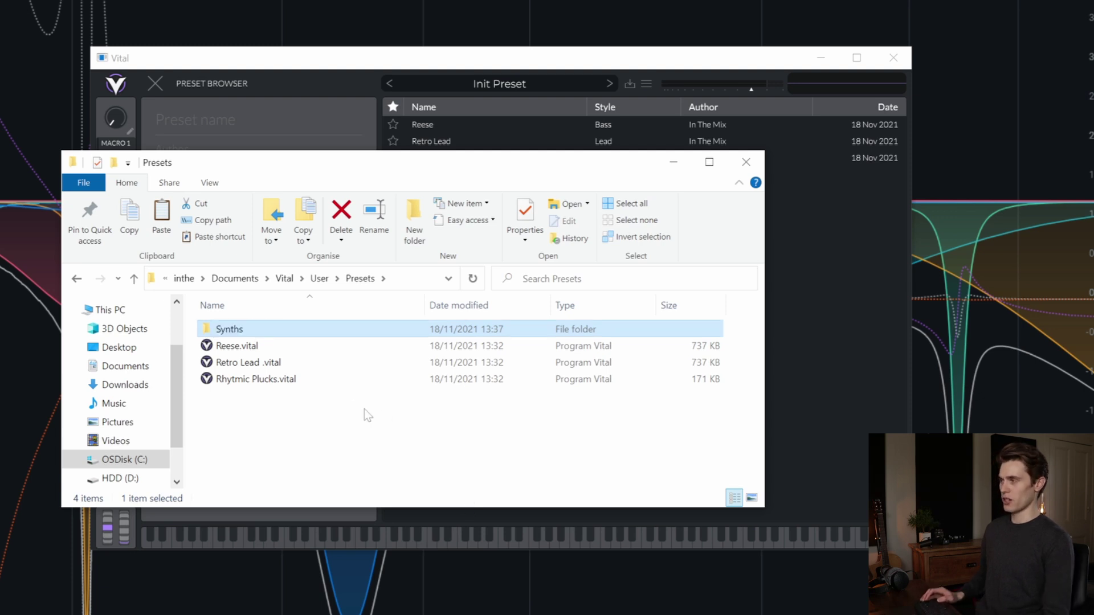
Move Reese, Retro Lead and Rhytmic Plucks into the Synths folder.
left_click(291, 350)
left_click(288, 362, "shift")
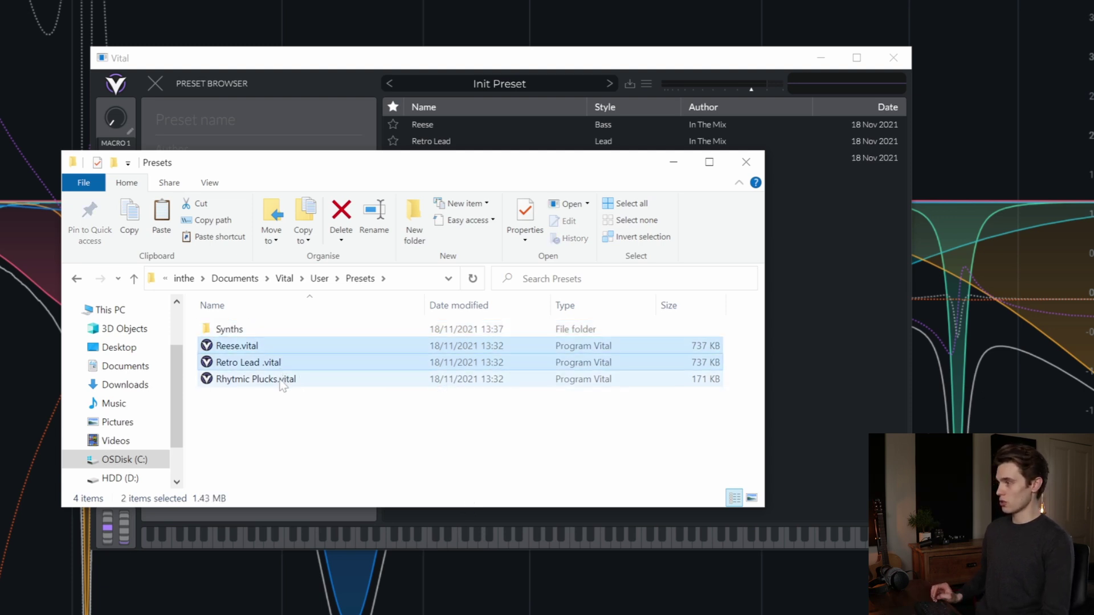
left_click(285, 379, "shift")
left_click_drag(284, 379, 258, 331)
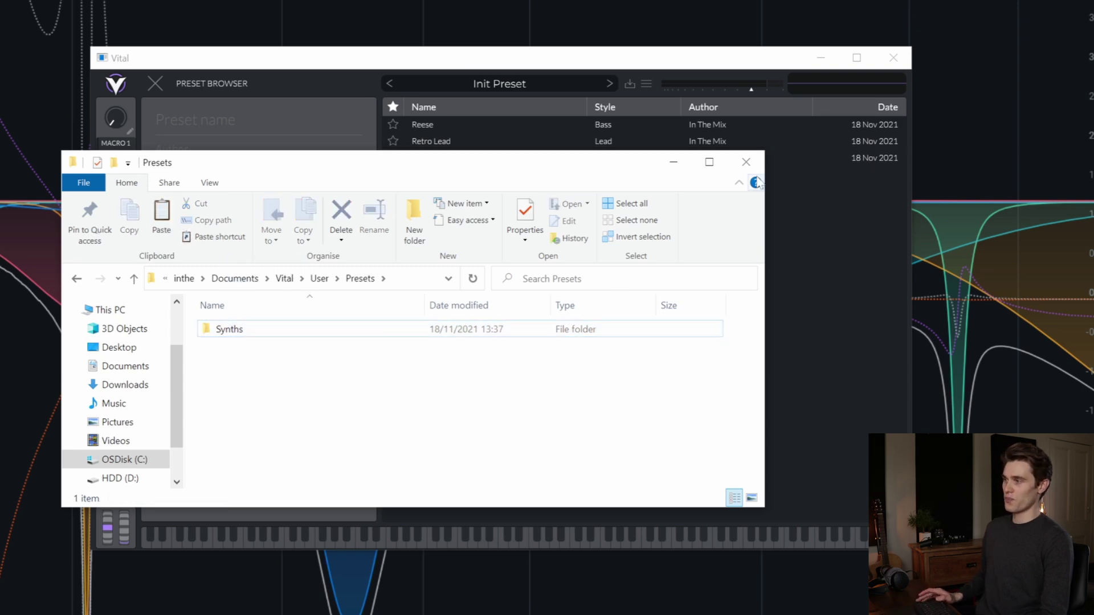
left_click(746, 161)
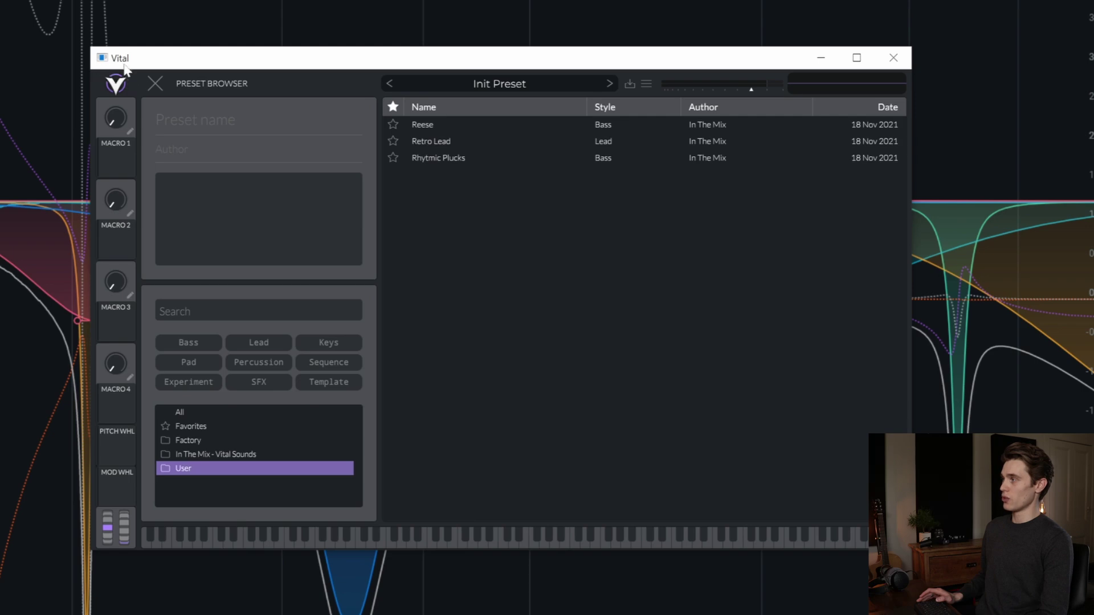
Browse Vital's User presets, peek into the Synths subfolder, then return to User.
left_click(894, 58)
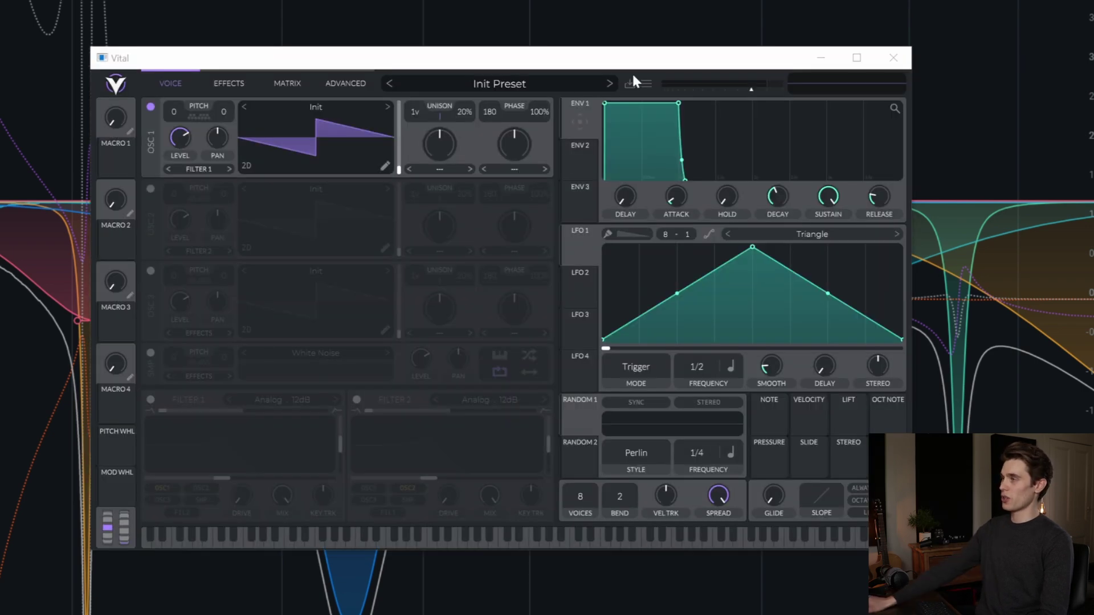
left_click(646, 83)
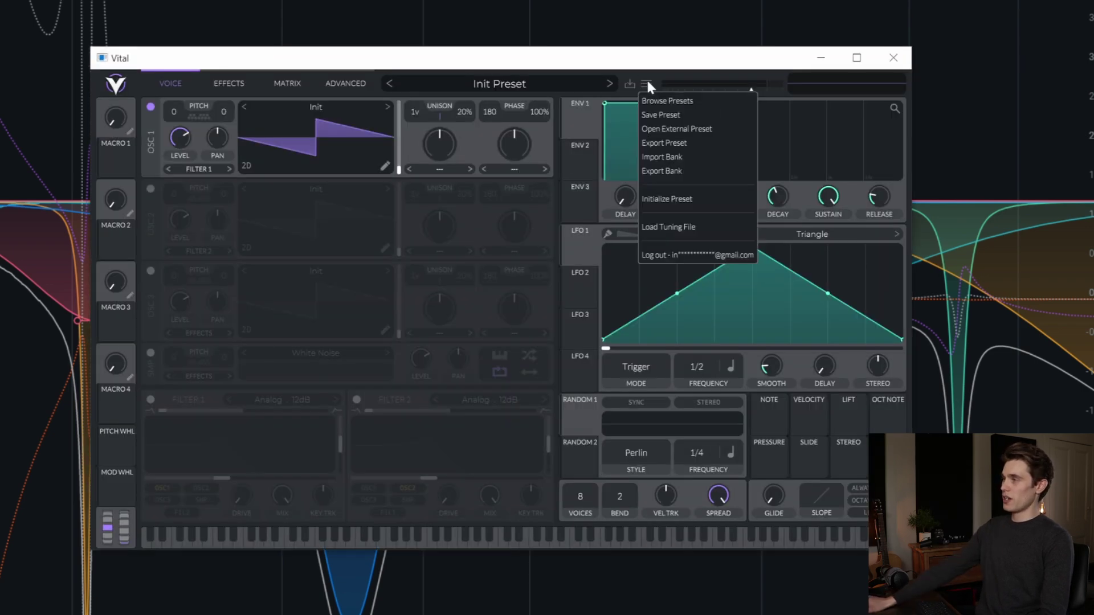
left_click(661, 102)
left_click(176, 468)
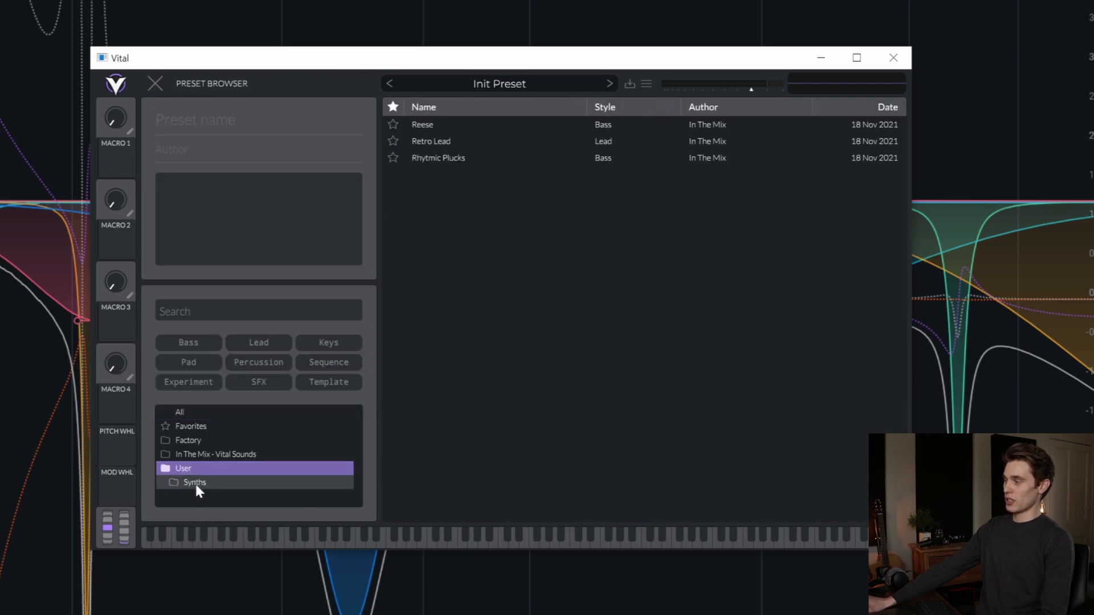
left_click(200, 482)
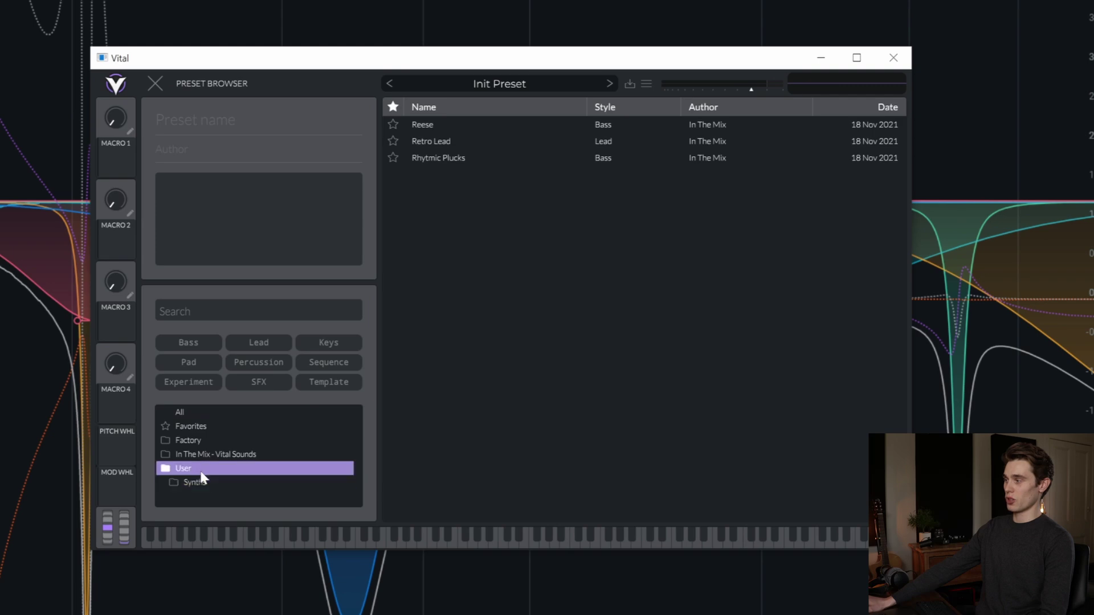
left_click(200, 474)
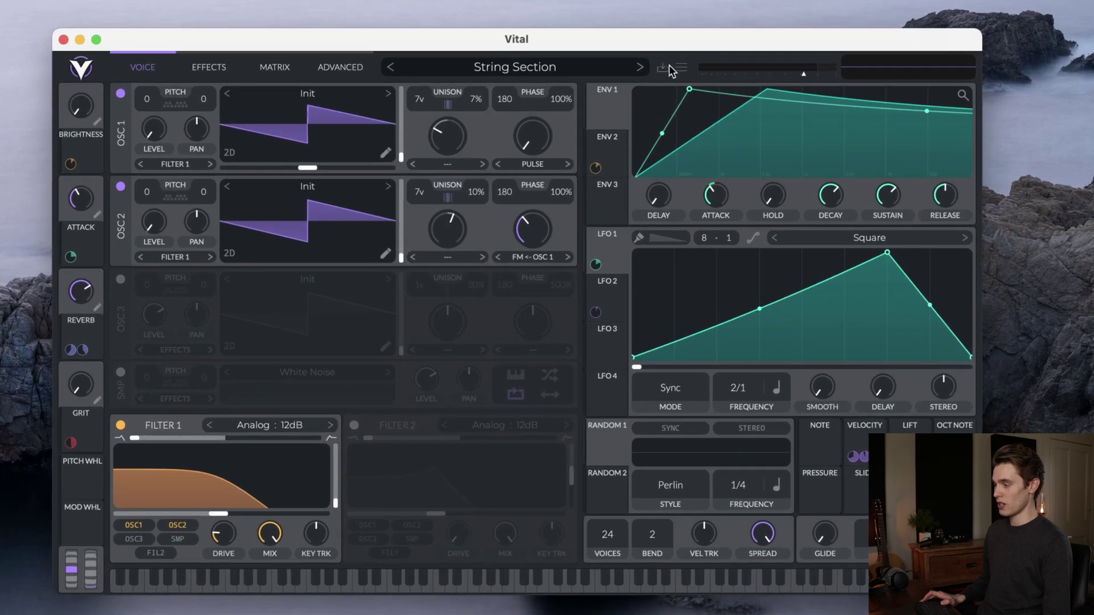
Save the sound as a preset named 'My Preset' with author 'Me'.
left_click(663, 69)
key("super+a")
key("BackSpace")
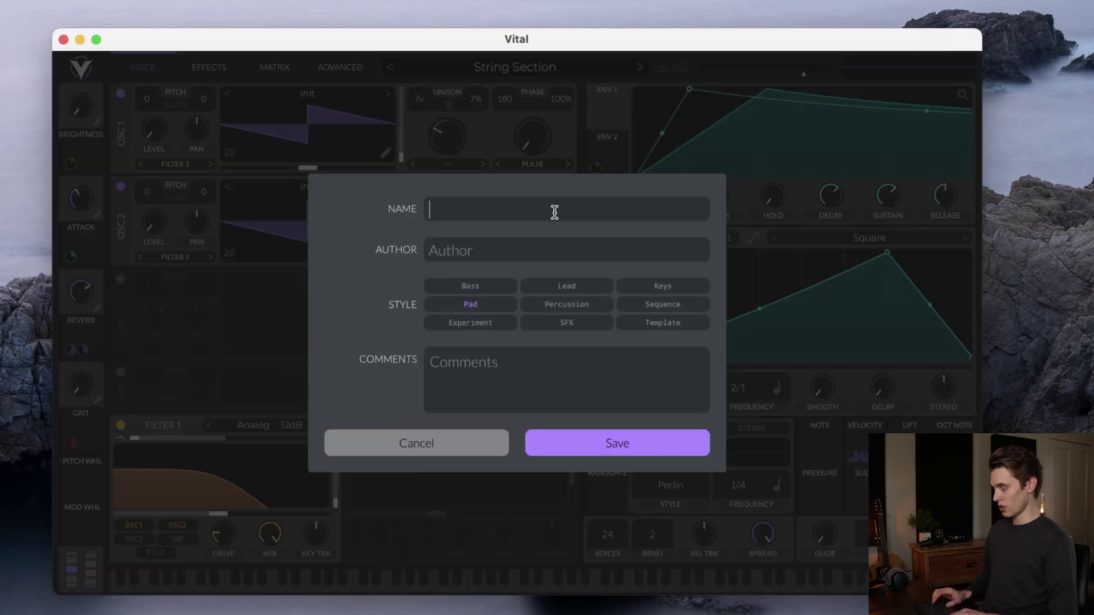
type("My Preset")
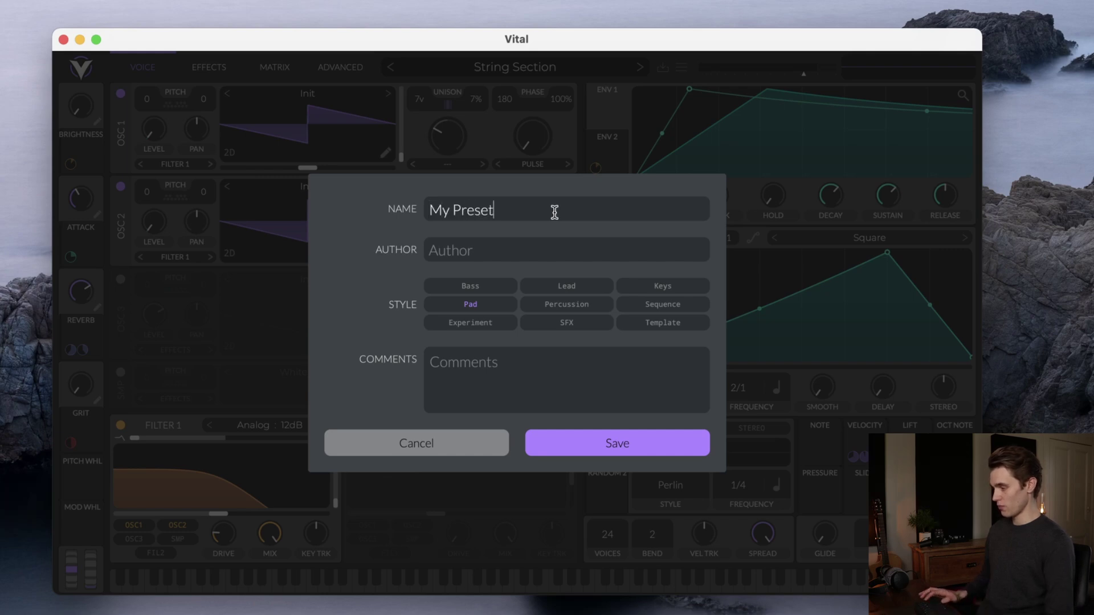
left_click(535, 240)
type("Me")
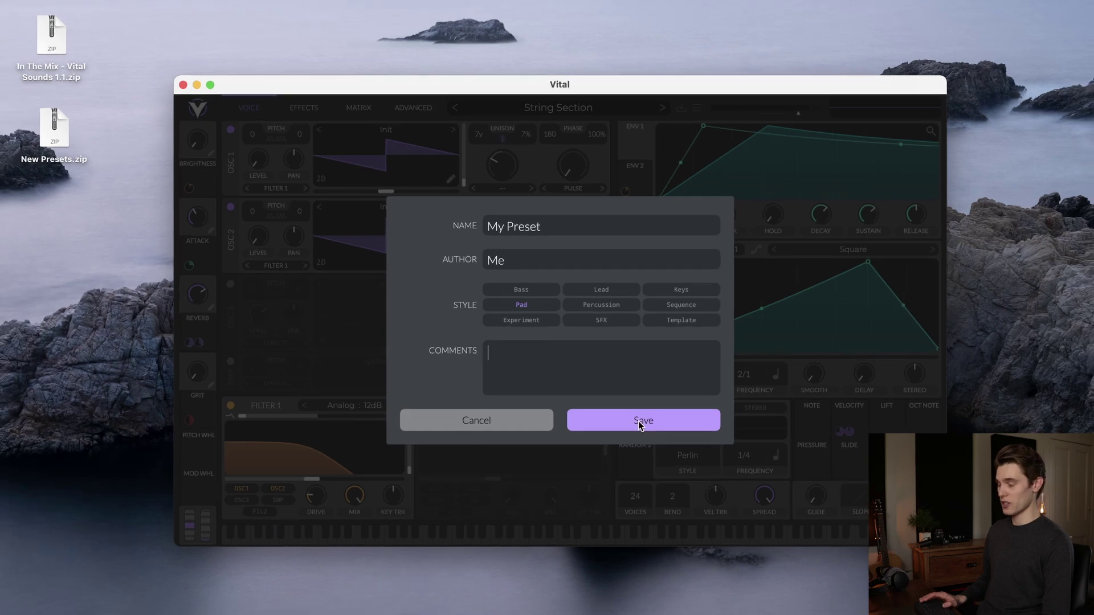
left_click(610, 447)
Confirm My Preset appears in Vital's User folder as a Pad by Me.
left_click(697, 109)
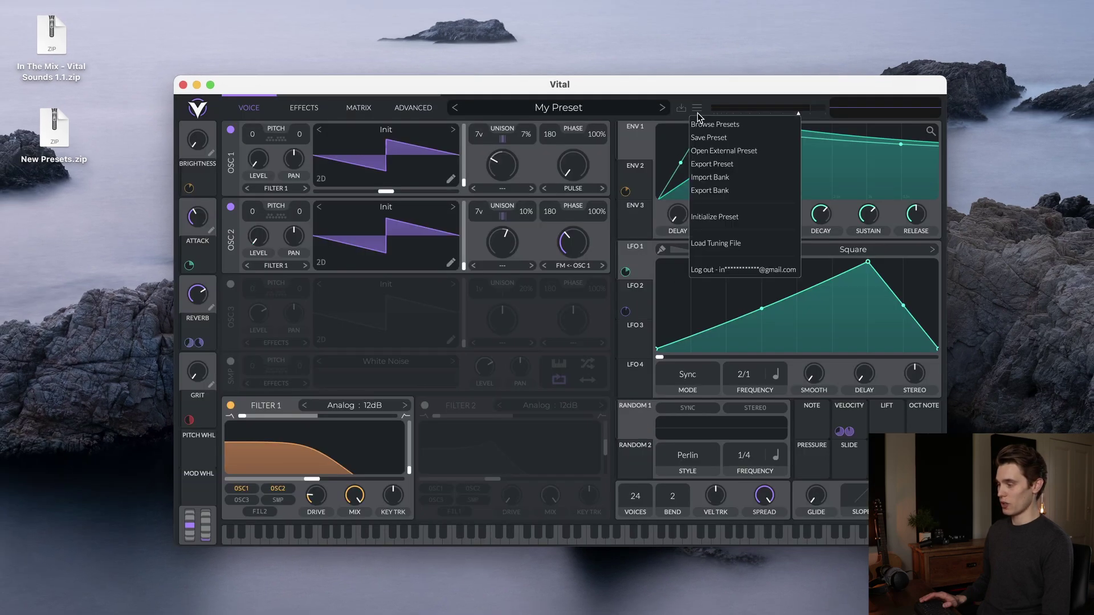
left_click(702, 122)
scroll(294, 490, "up", 5)
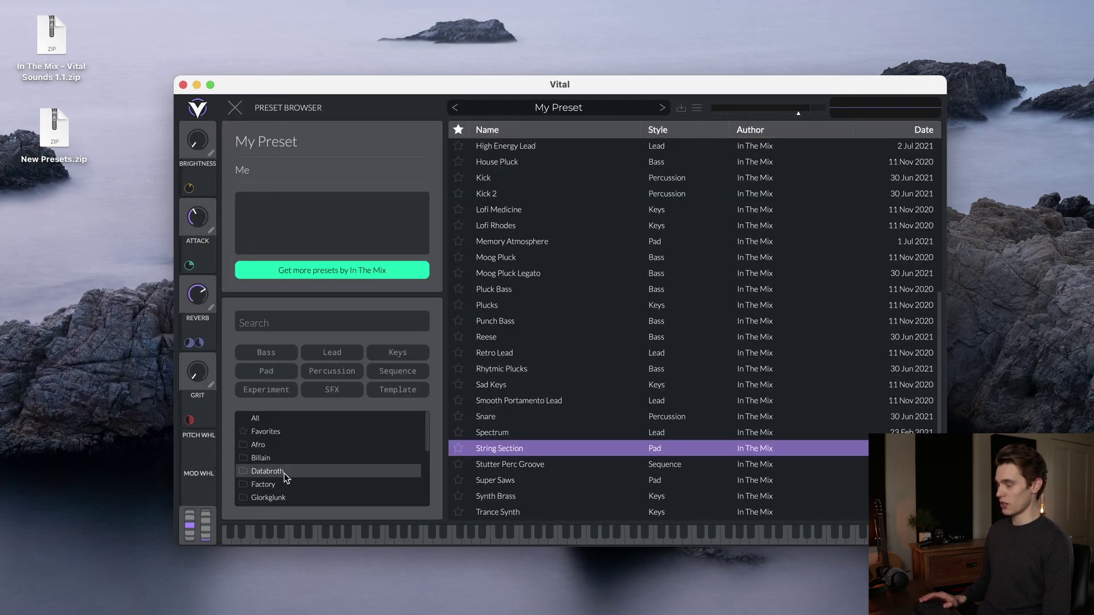
scroll(288, 485, "down", 5)
left_click(285, 489)
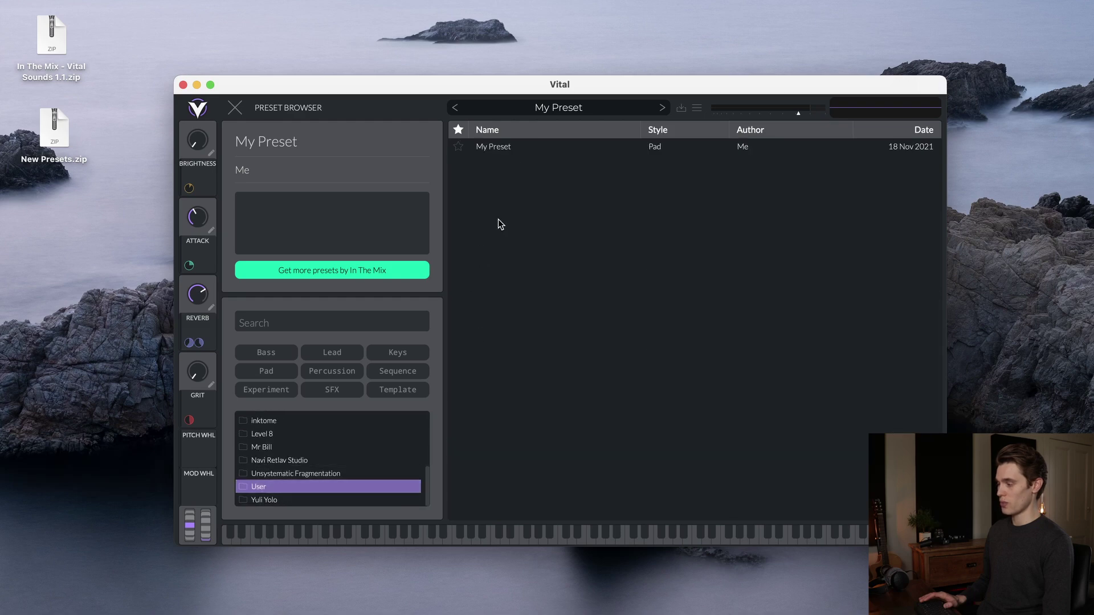
left_click(530, 145)
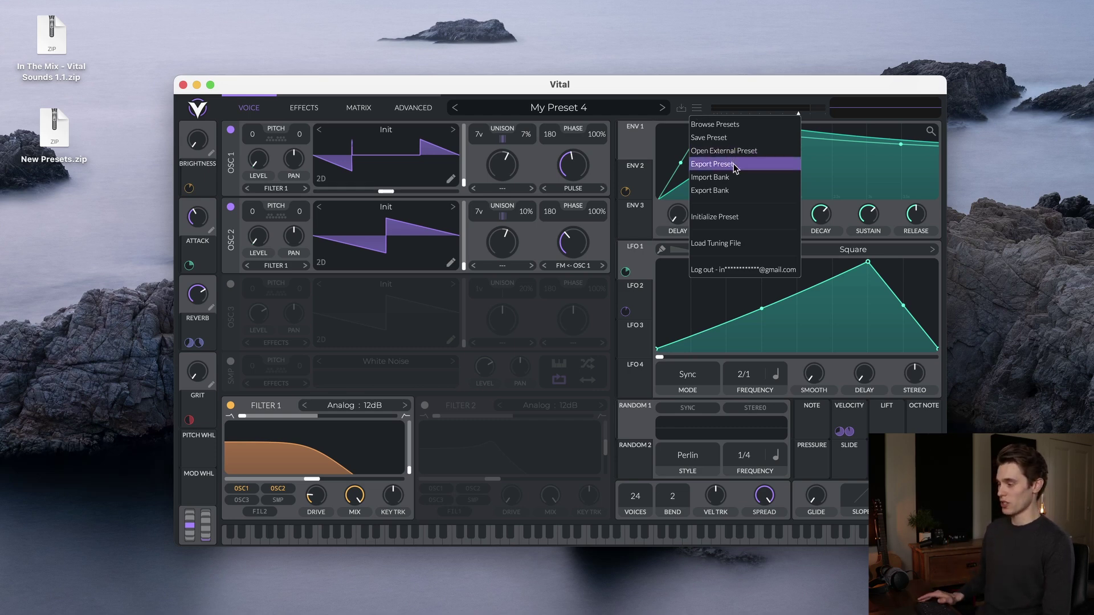
Export My Preset 2, 3 and 4 as a bank named mypresets.
left_click(723, 192)
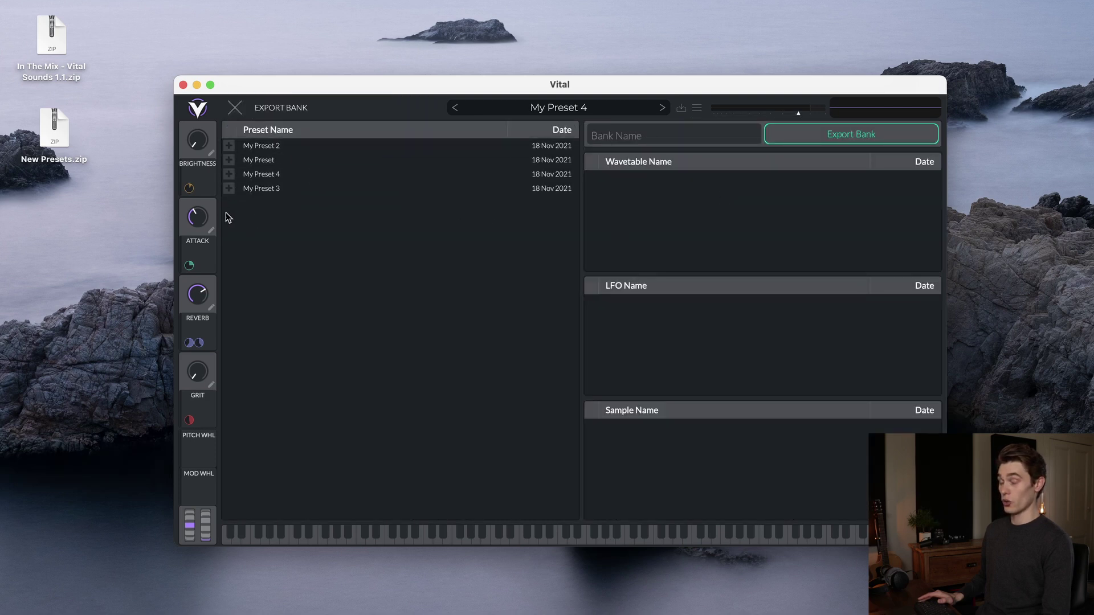
left_click(231, 174)
left_click(230, 145)
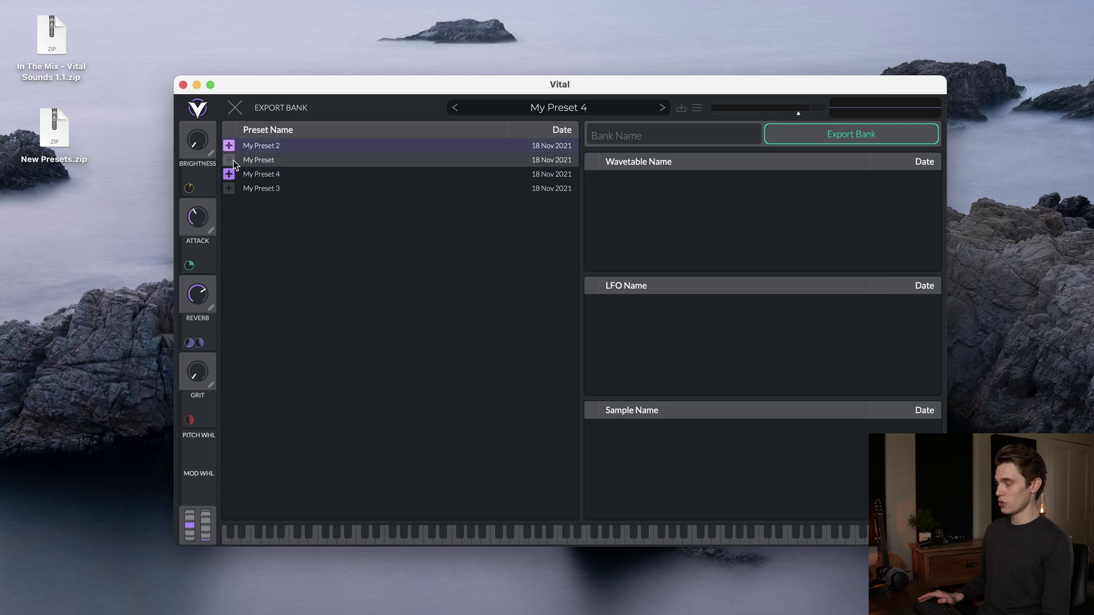
left_click(232, 189)
left_click(632, 139)
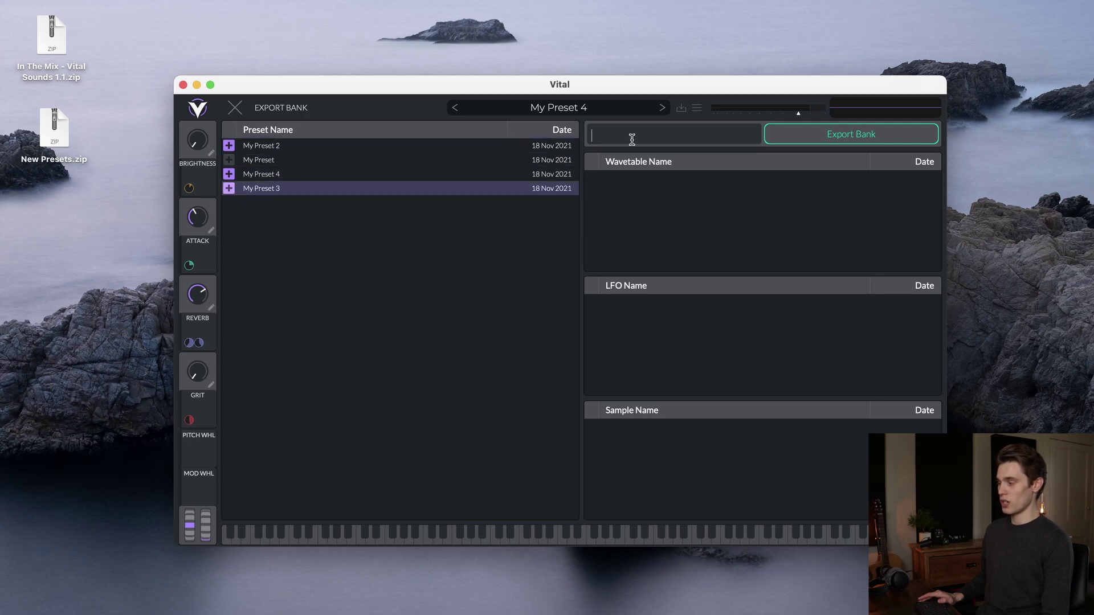
type("mypres")
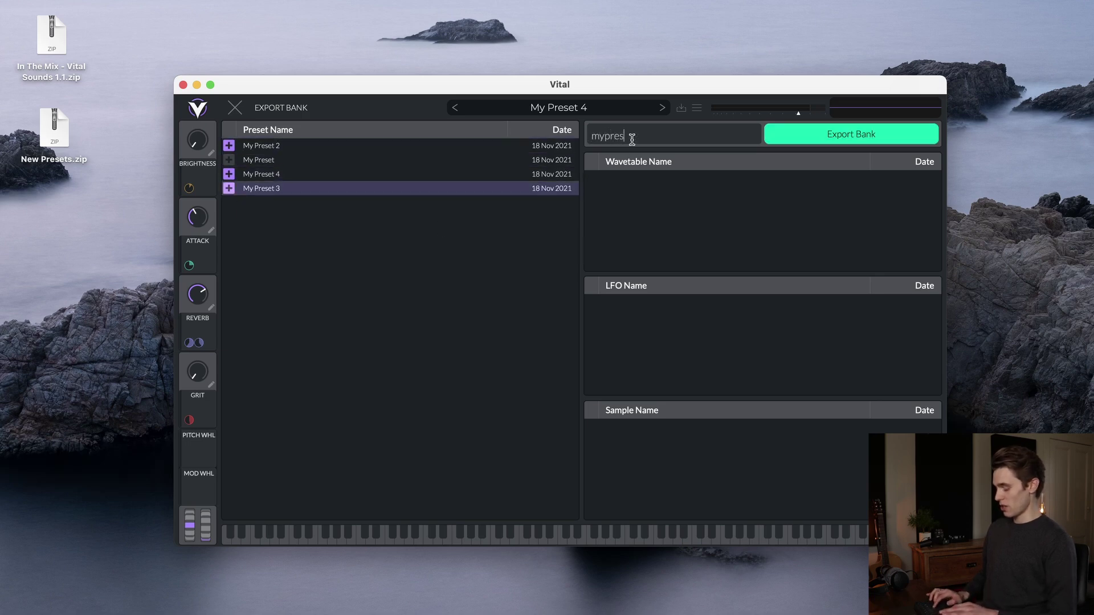
type("ets")
left_click(832, 138)
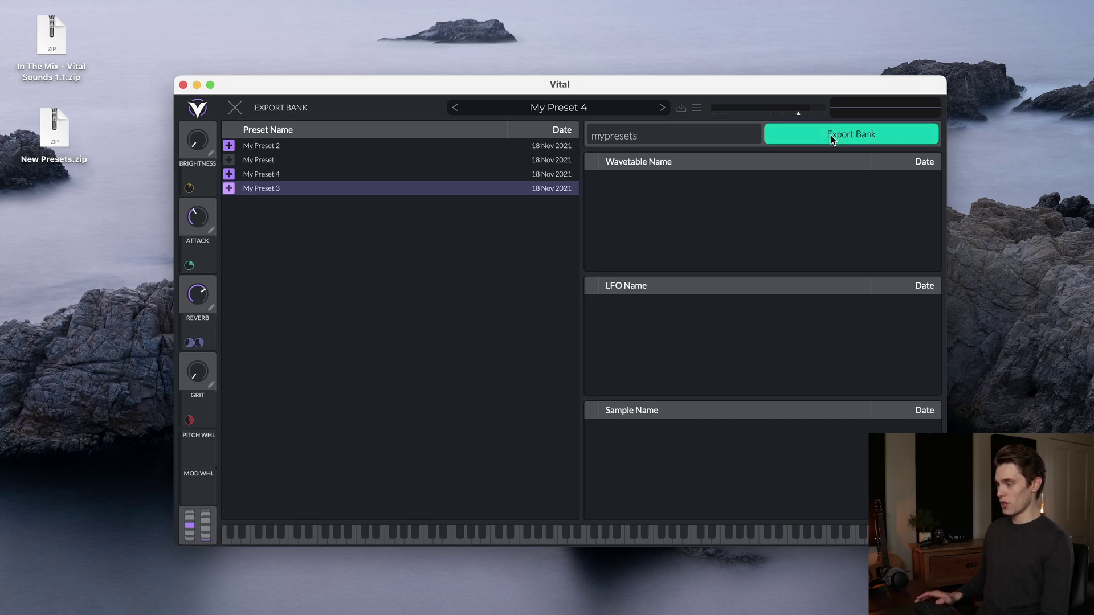
left_click(632, 219)
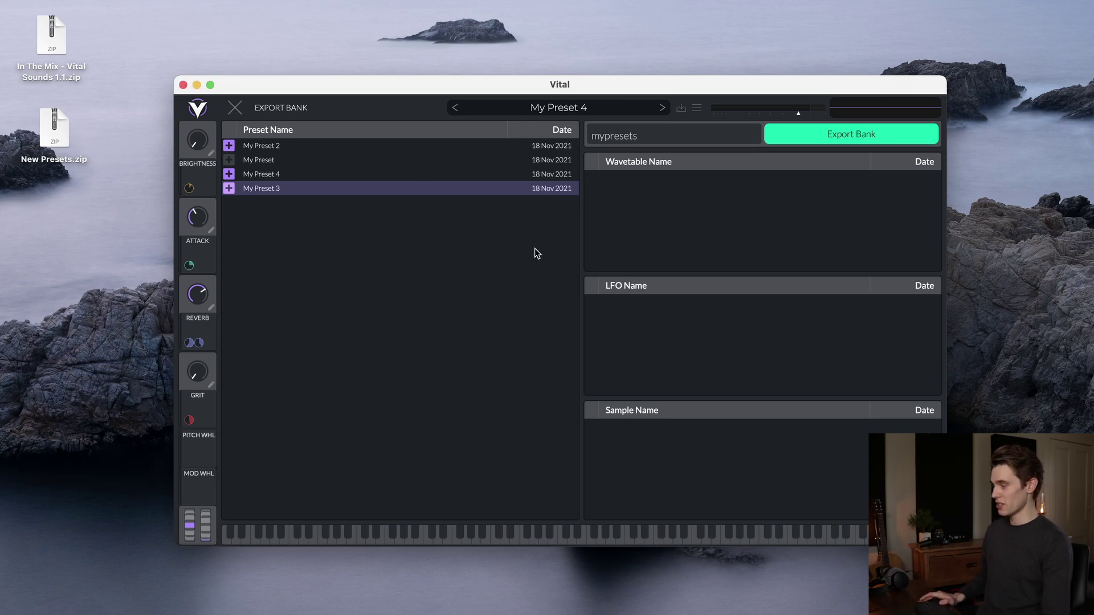
Export the current patch to the Desktop as preset.vital.
left_click(239, 111)
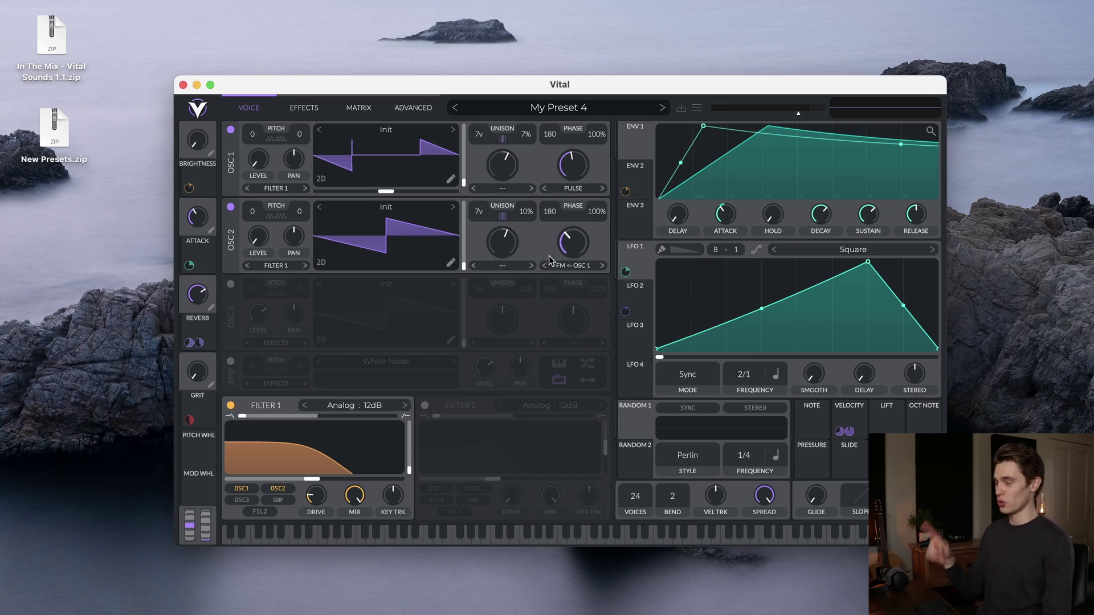
left_click(696, 108)
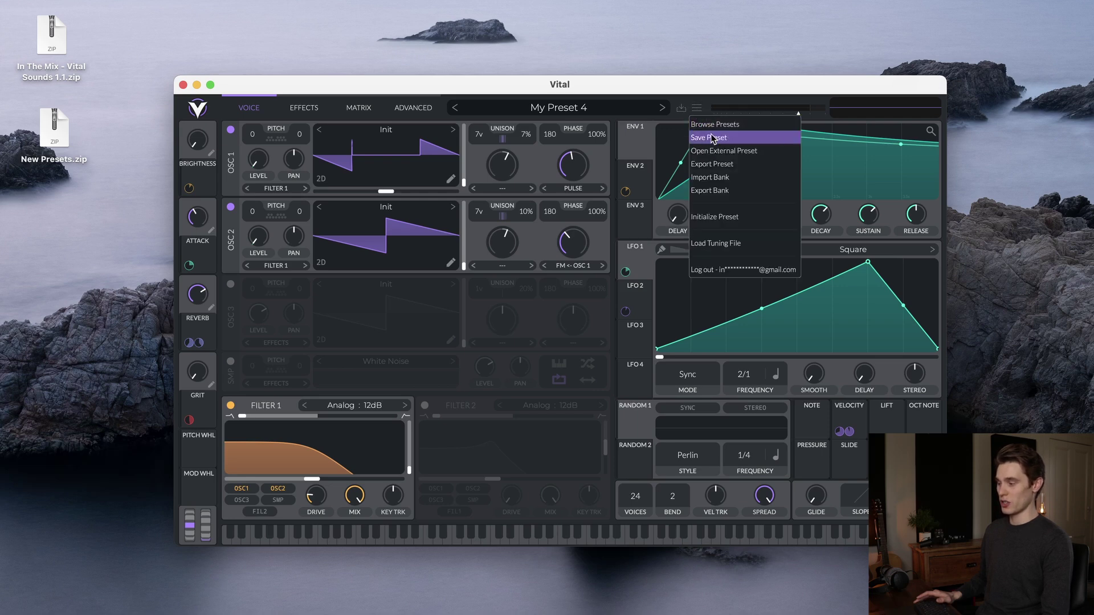
left_click(725, 172)
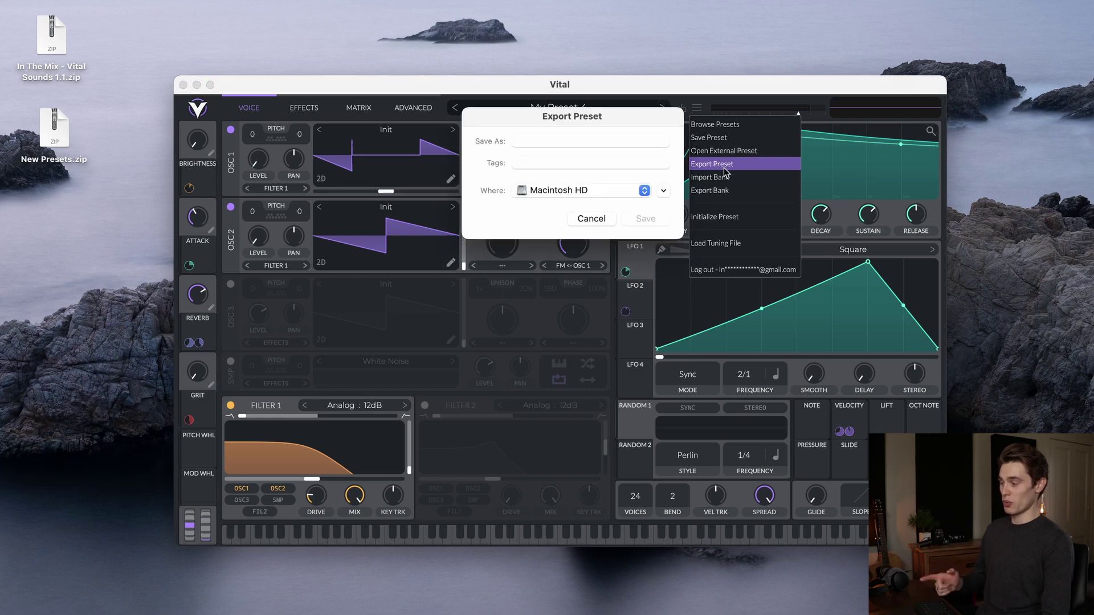
left_click(643, 190)
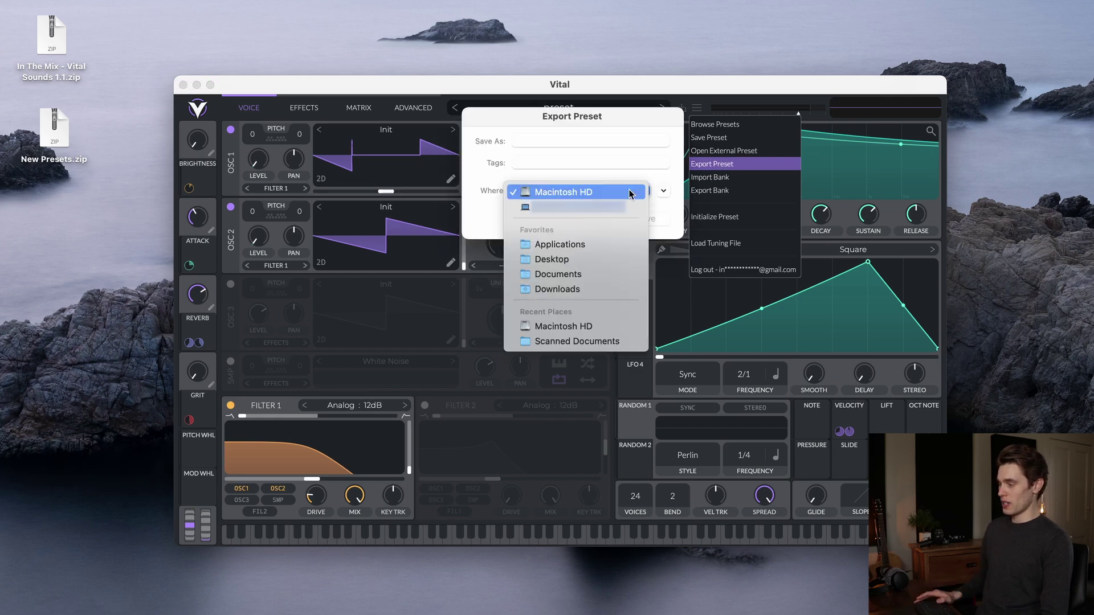
left_click(583, 261)
left_click(550, 141)
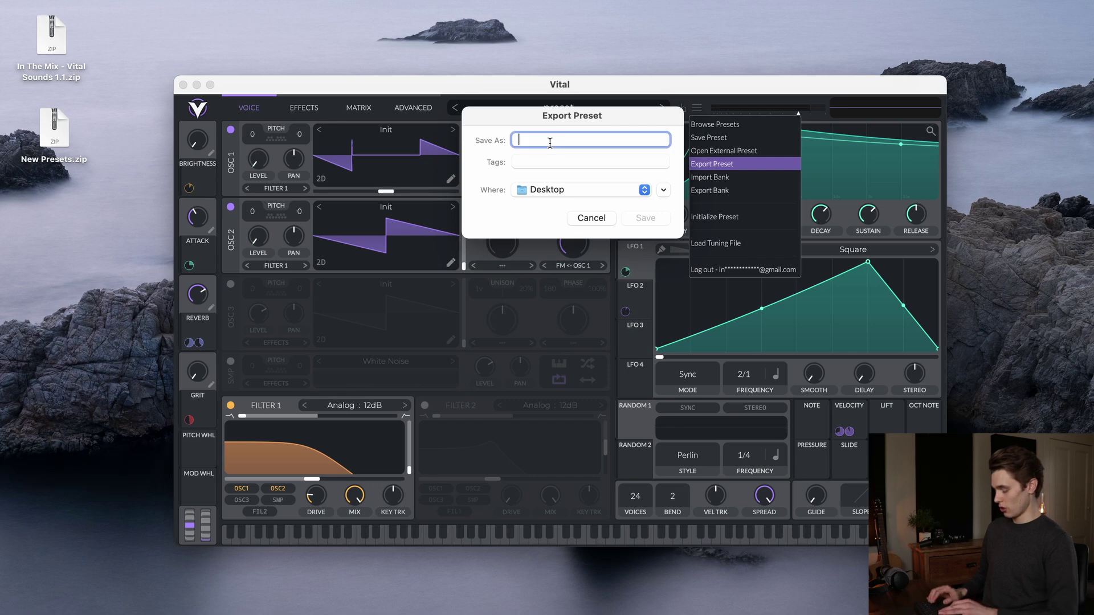
type("preset")
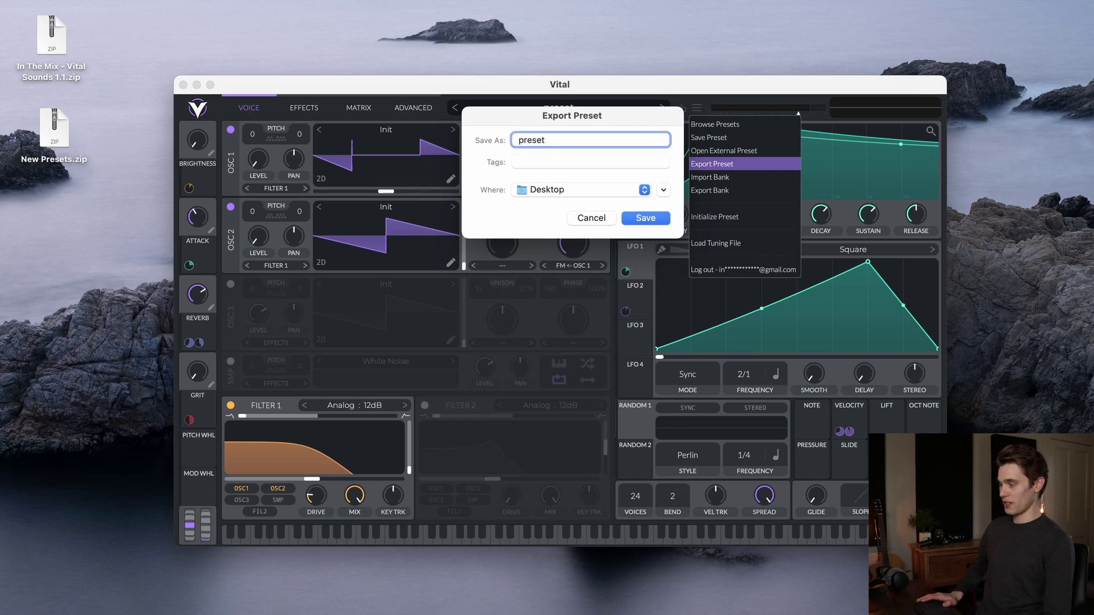
left_click(661, 222)
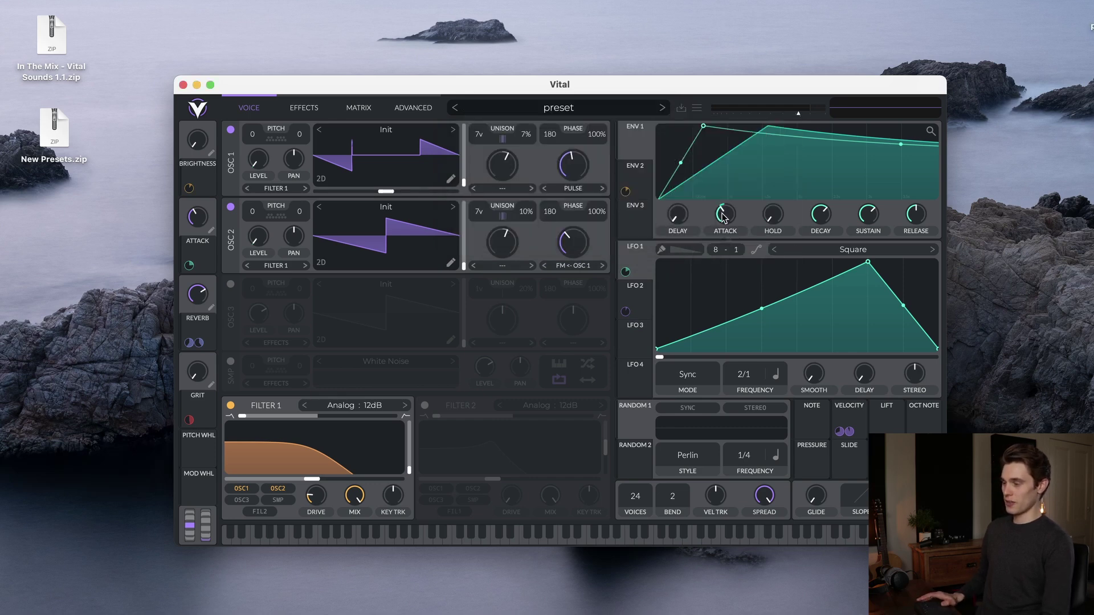
left_click_drag(1053, 41, 1041, 94)
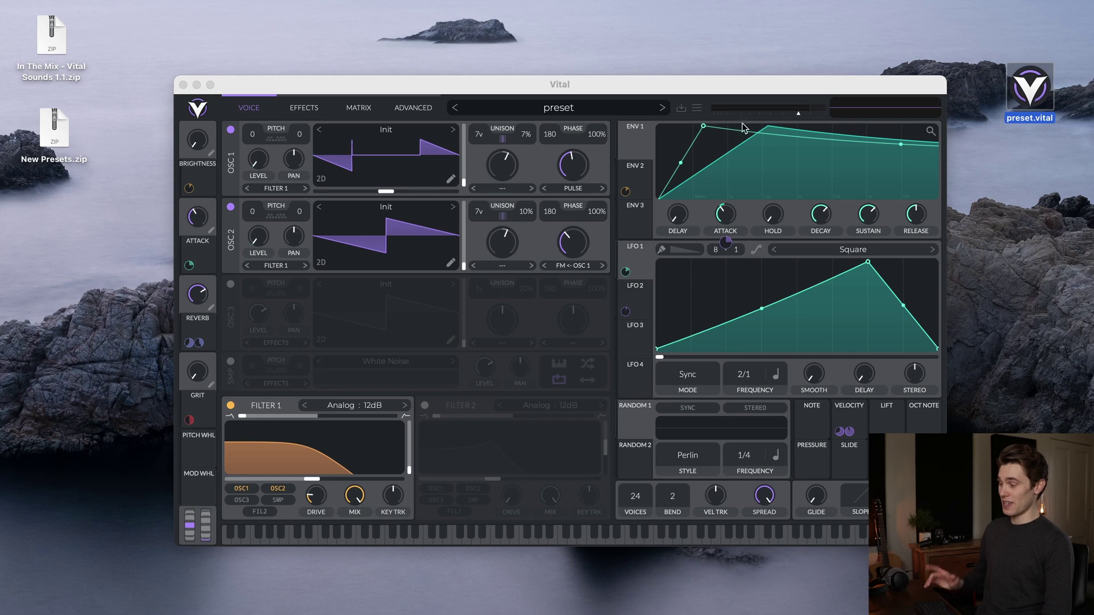
Show Vital's preset actions menu, including Open External Preset.
left_click(697, 108)
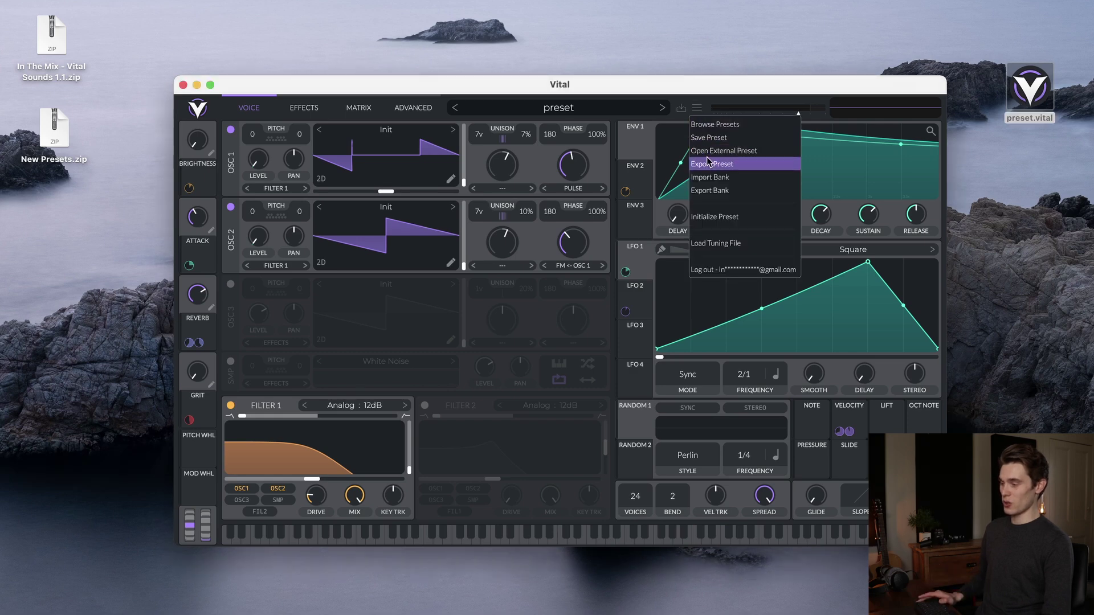